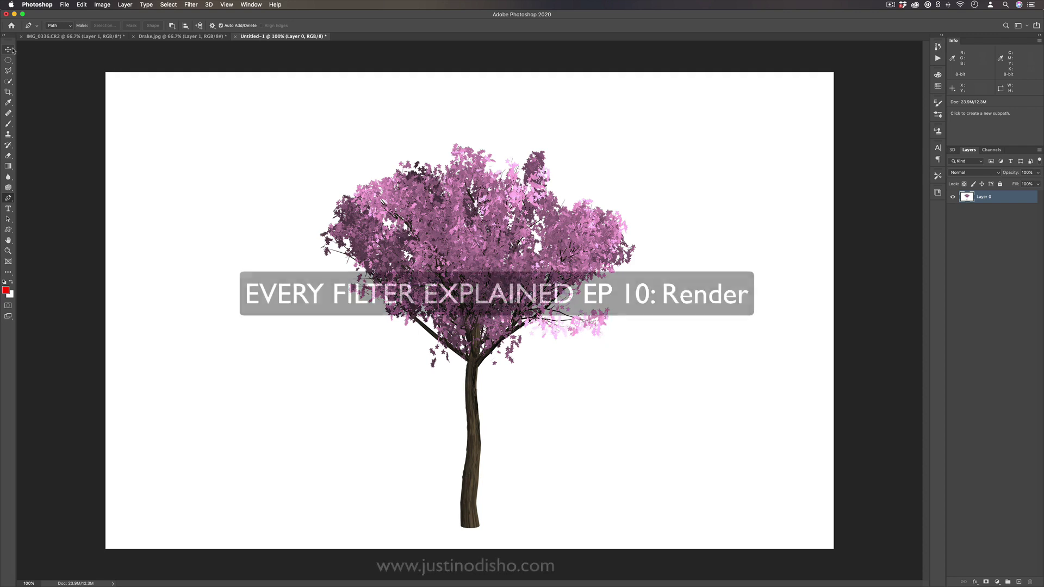
- Duplicate the layer and show the Render filters submenu listing Flame, Picture Frame and Tree
key(super+j)
click(10, 50)
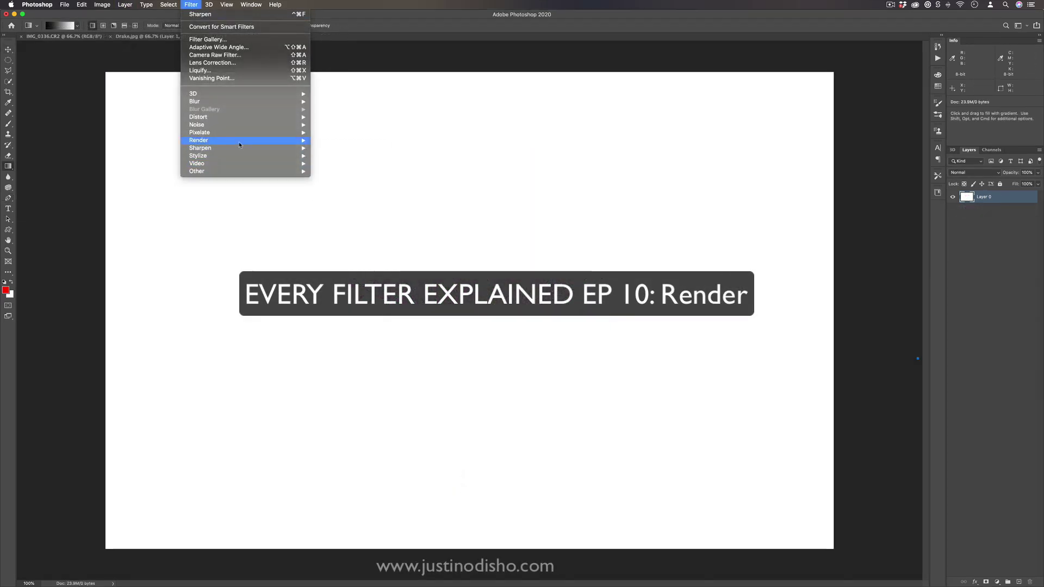
mouse_move(241, 142)
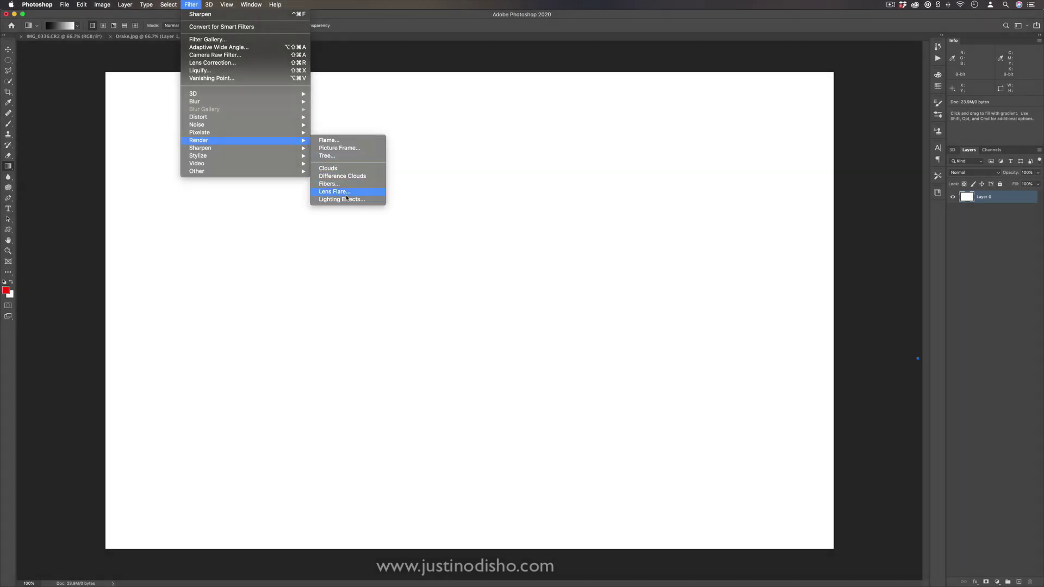
- Attempt the Flame filter and dismiss the error about a missing path
click(350, 141)
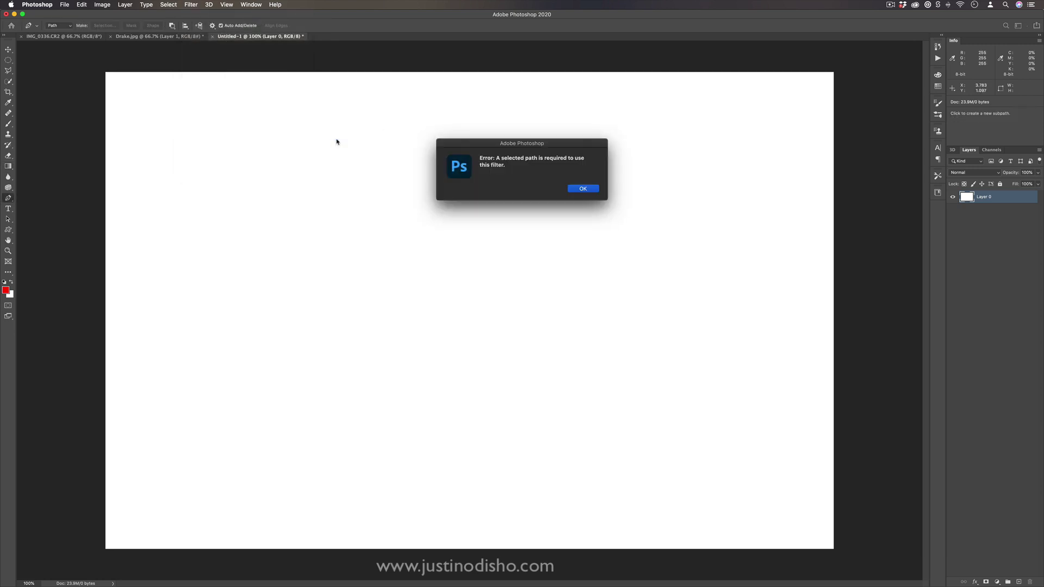
drag(562, 146, 515, 162)
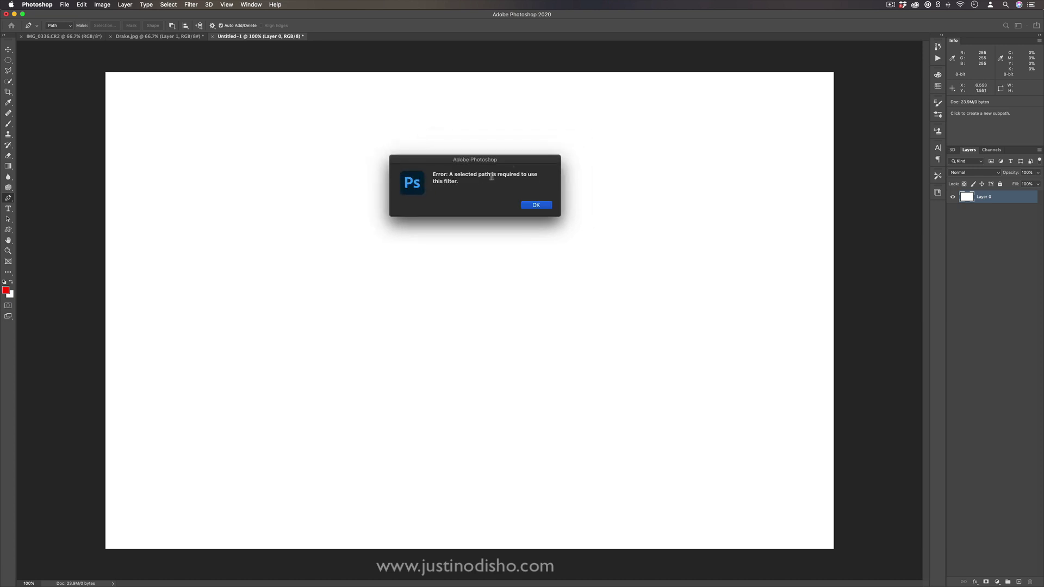
click(535, 205)
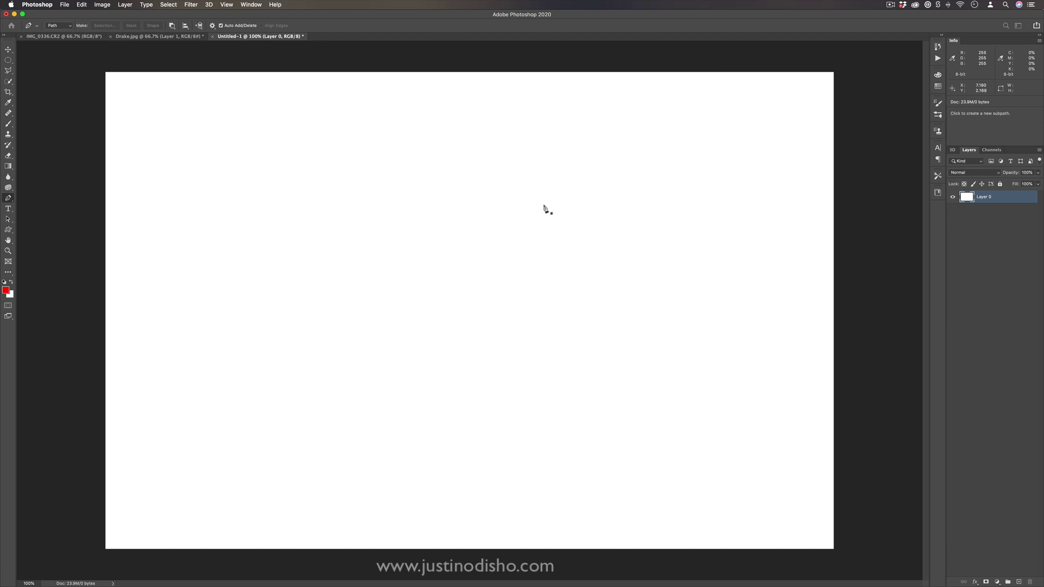
- Draw a wavy open work path across the canvas with the Pen tool in Path mode
click(8, 198)
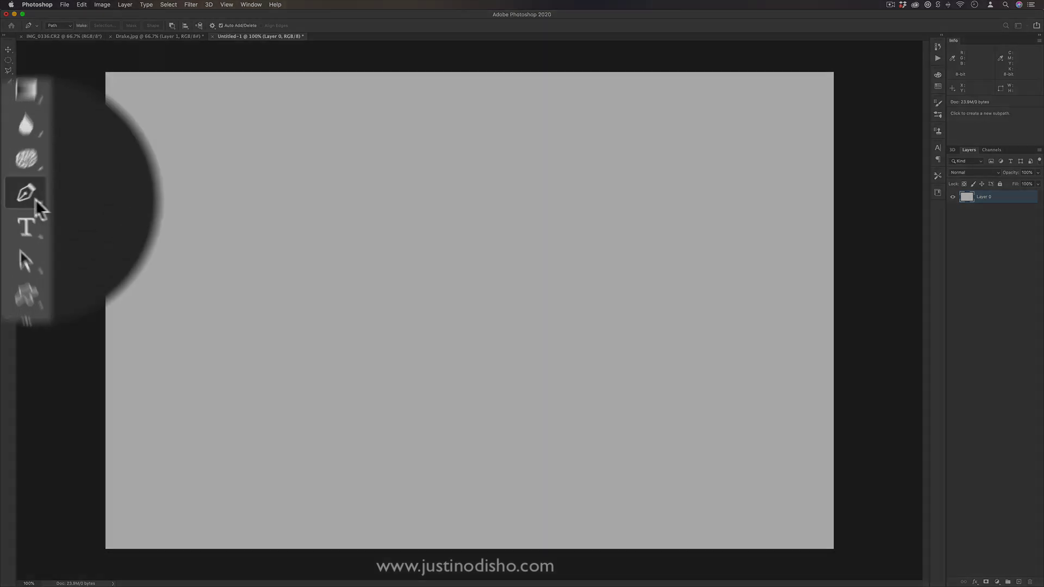
click(43, 199)
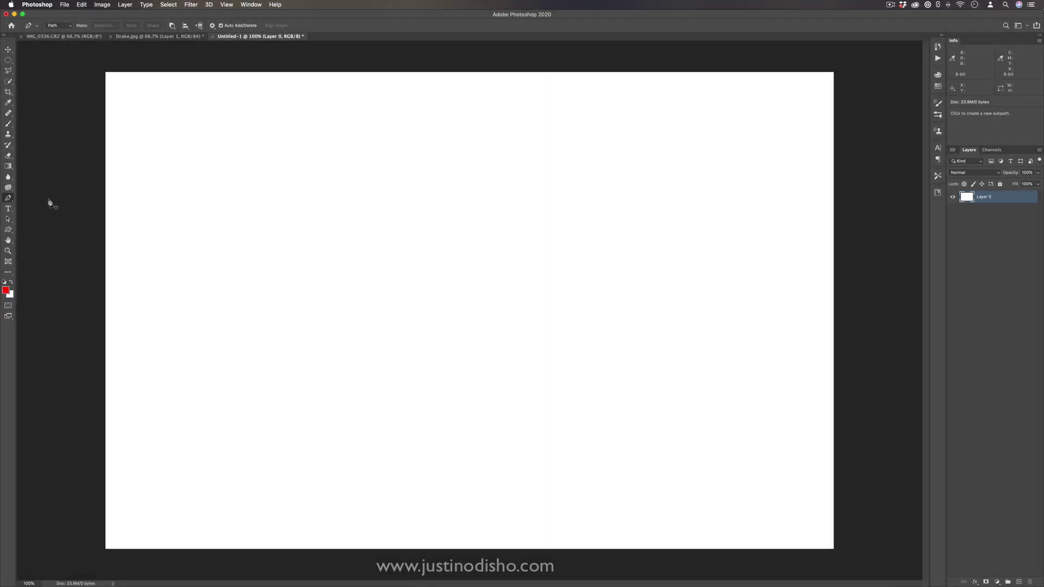
click(54, 26)
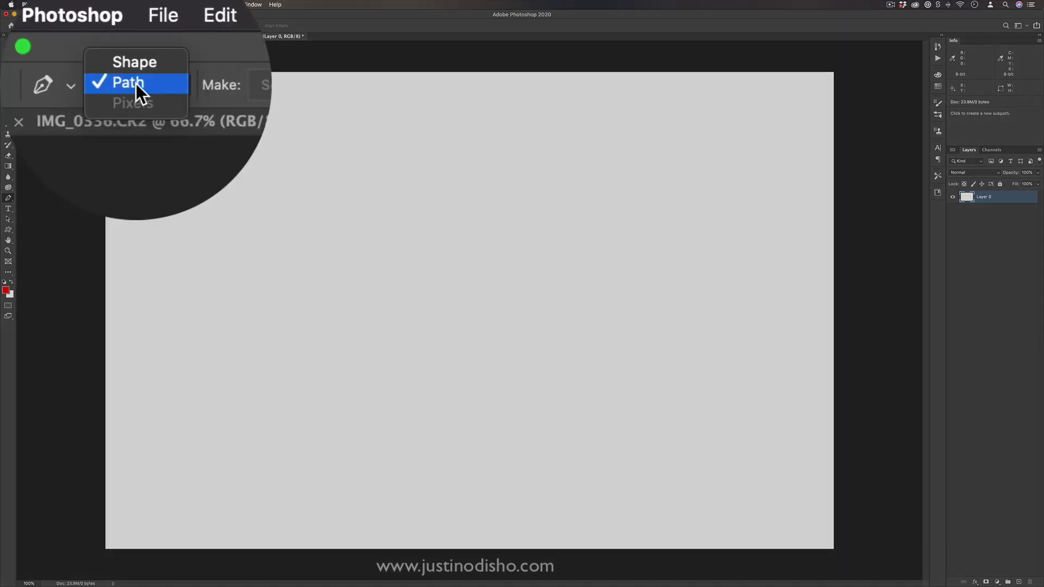
click(57, 26)
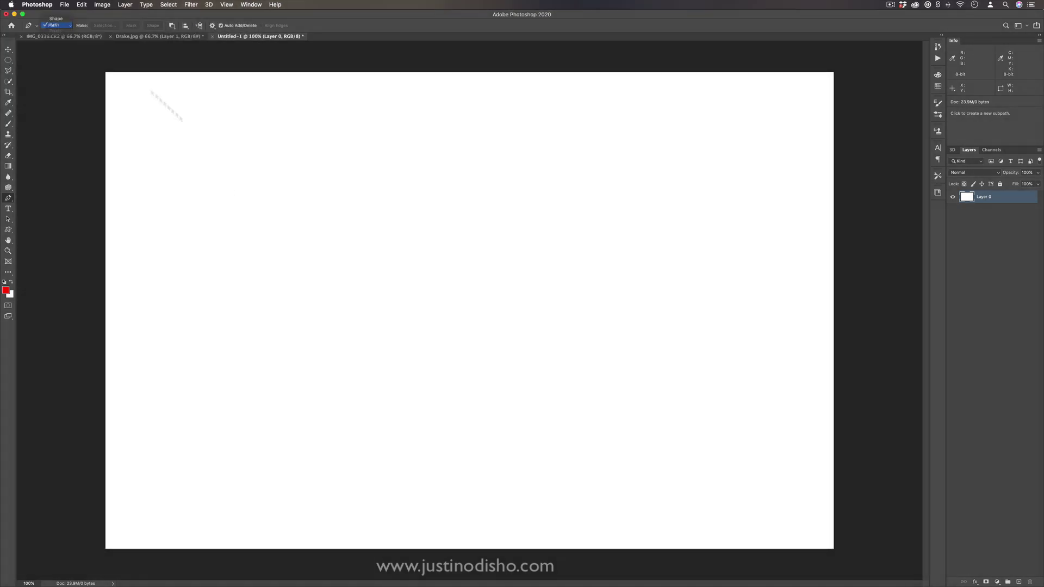
click(410, 283)
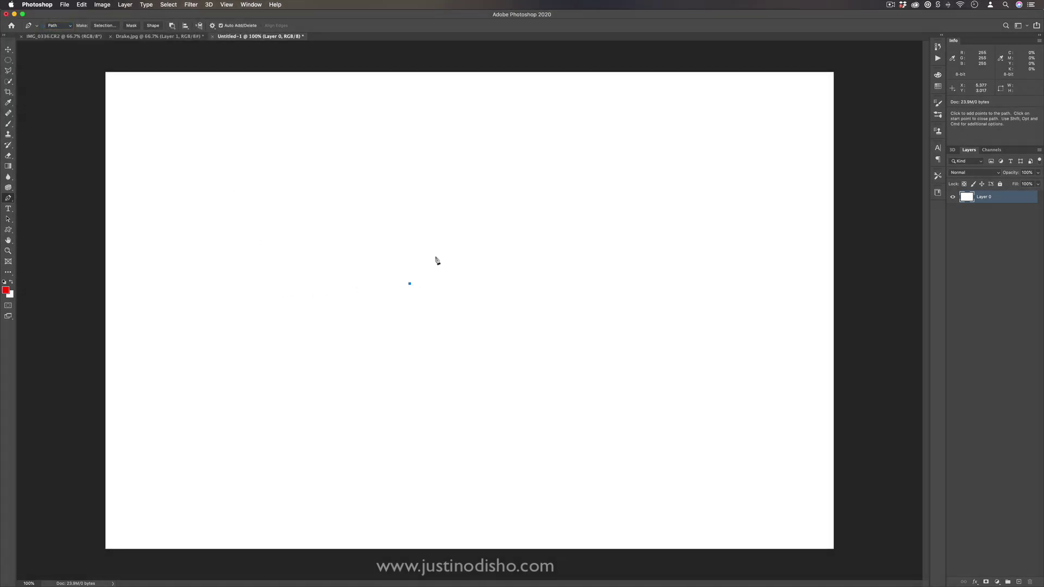
drag(438, 258, 539, 285)
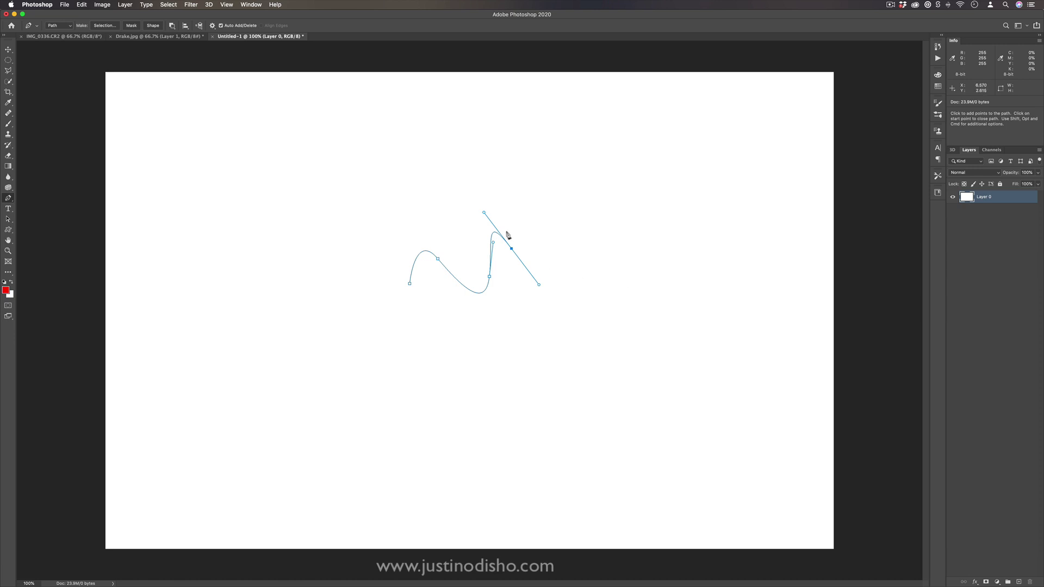
click(191, 5)
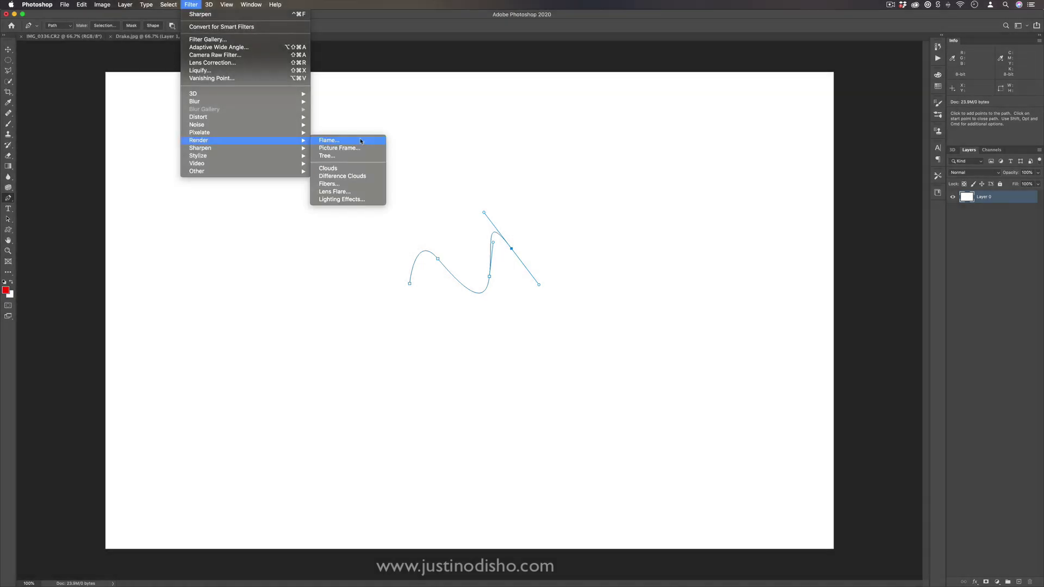
- In the Flame filter, choose Candle Light flame type, width 190 and Fine (Very Slow) quality
click(361, 141)
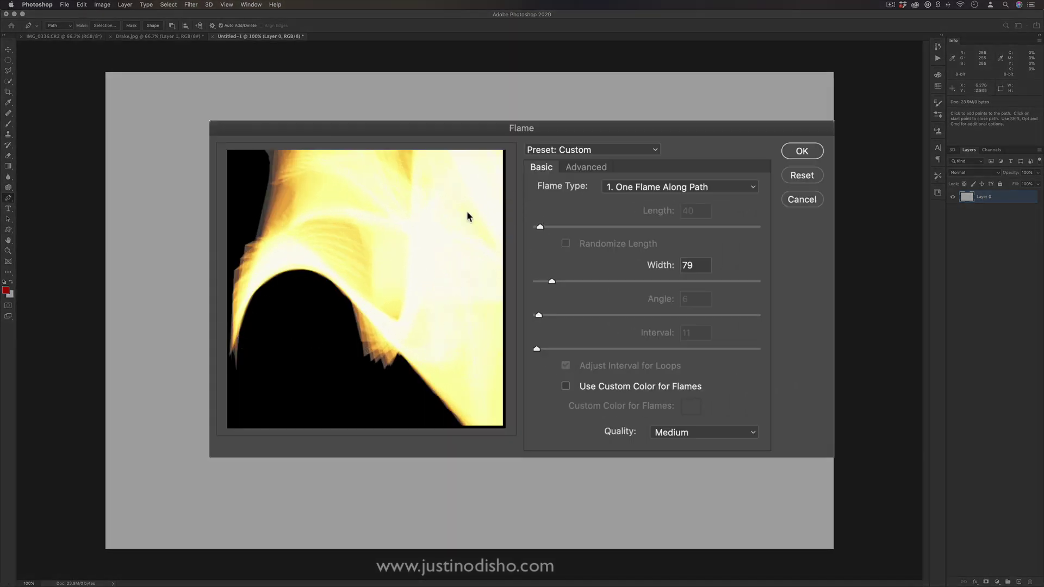
click(618, 187)
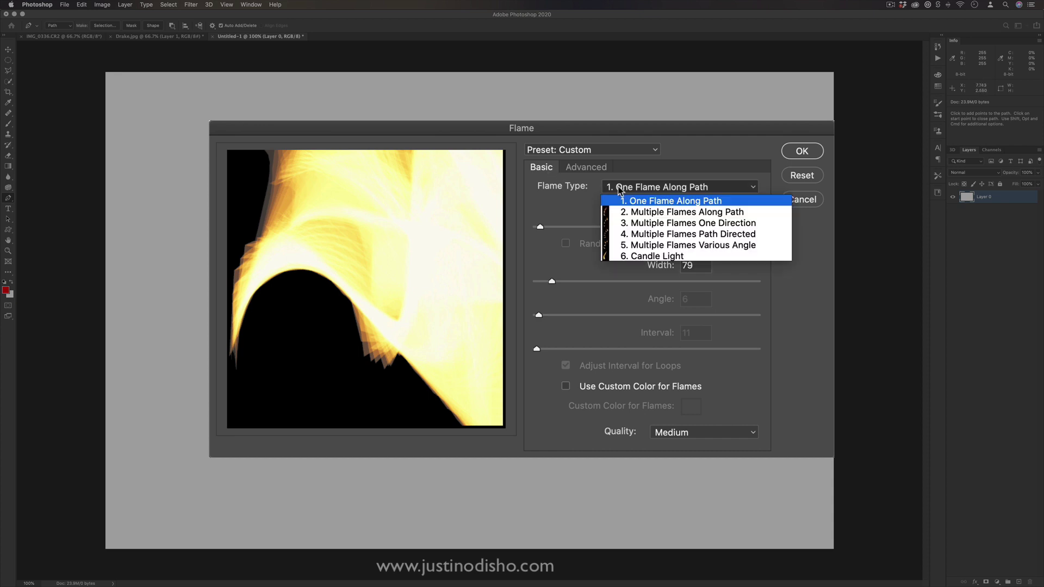
click(655, 214)
click(661, 188)
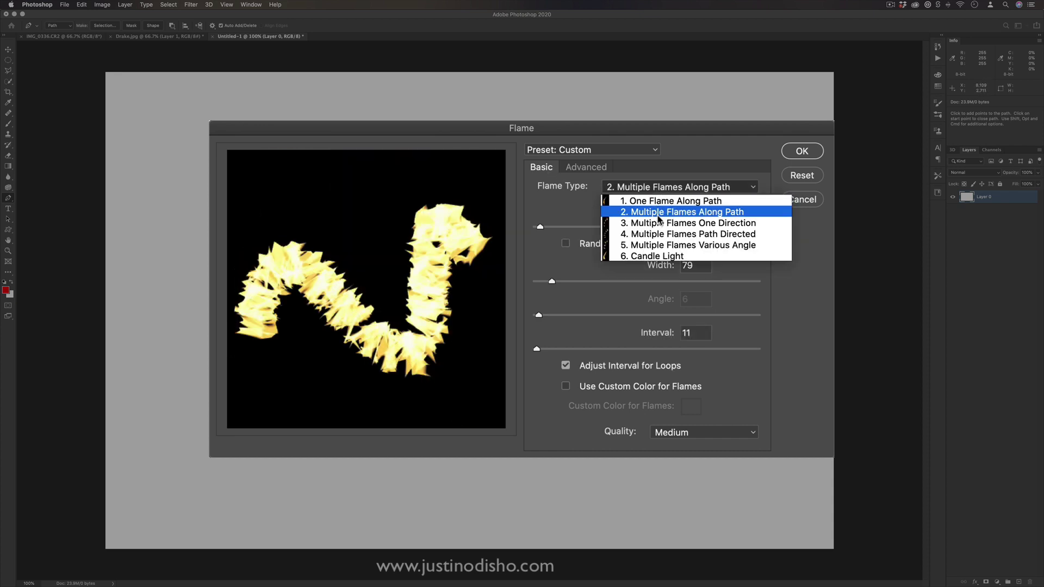
click(659, 233)
click(662, 187)
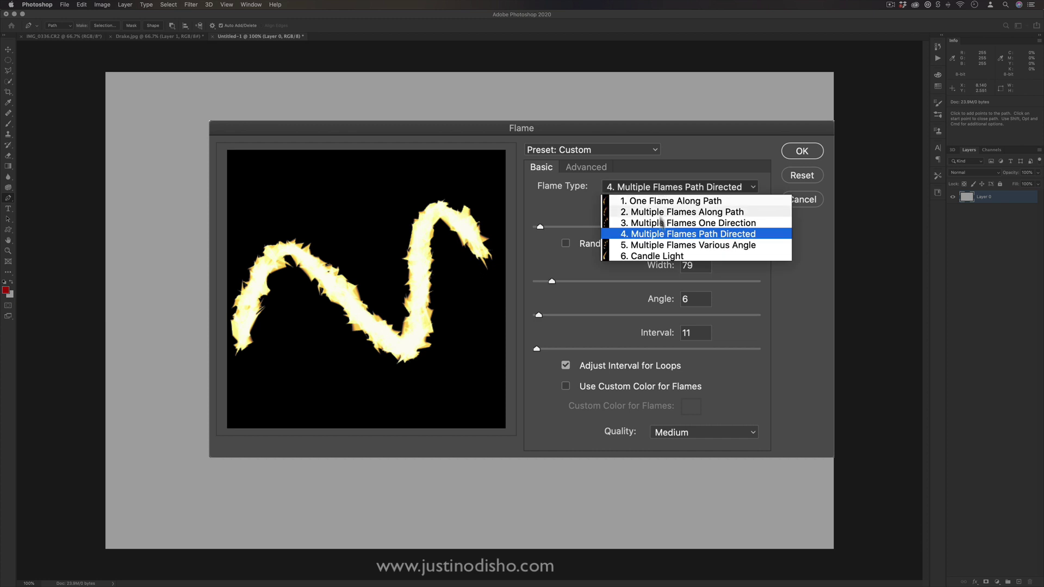
click(662, 257)
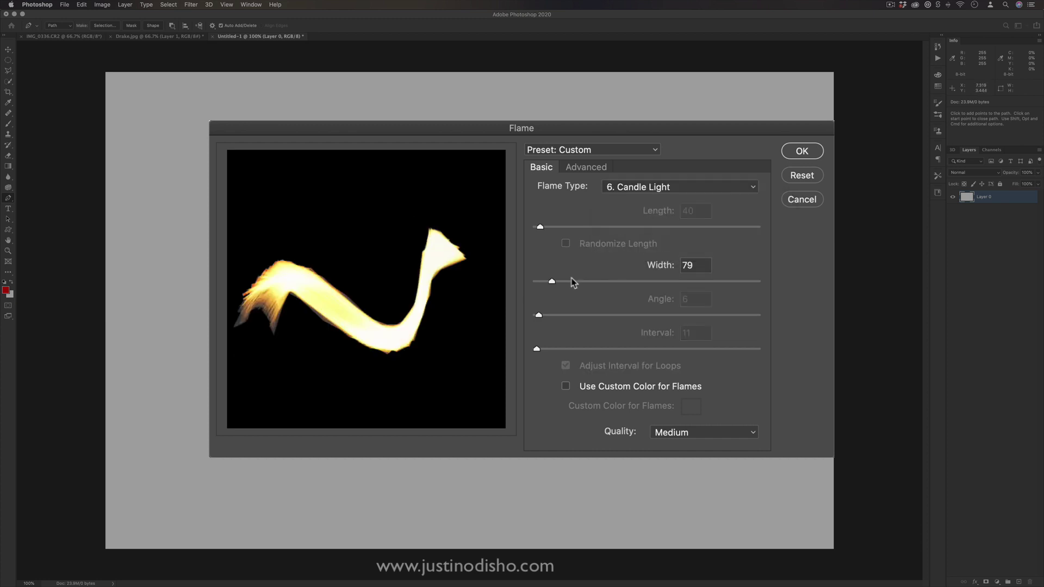
mouse_move(560, 284)
mouse_down()
mouse_move(659, 284)
mouse_move(577, 283)
mouse_up()
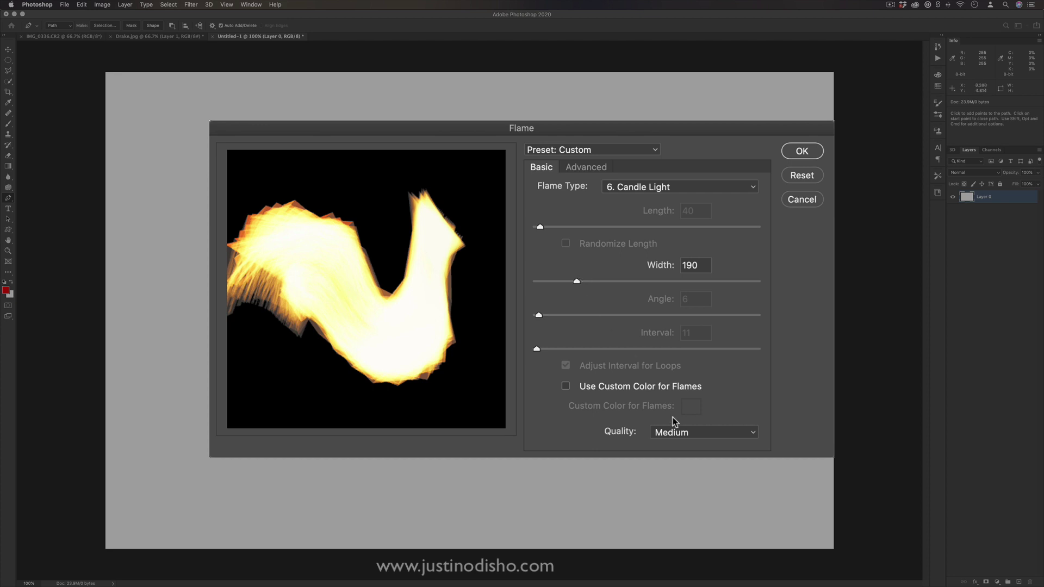
click(702, 434)
click(682, 459)
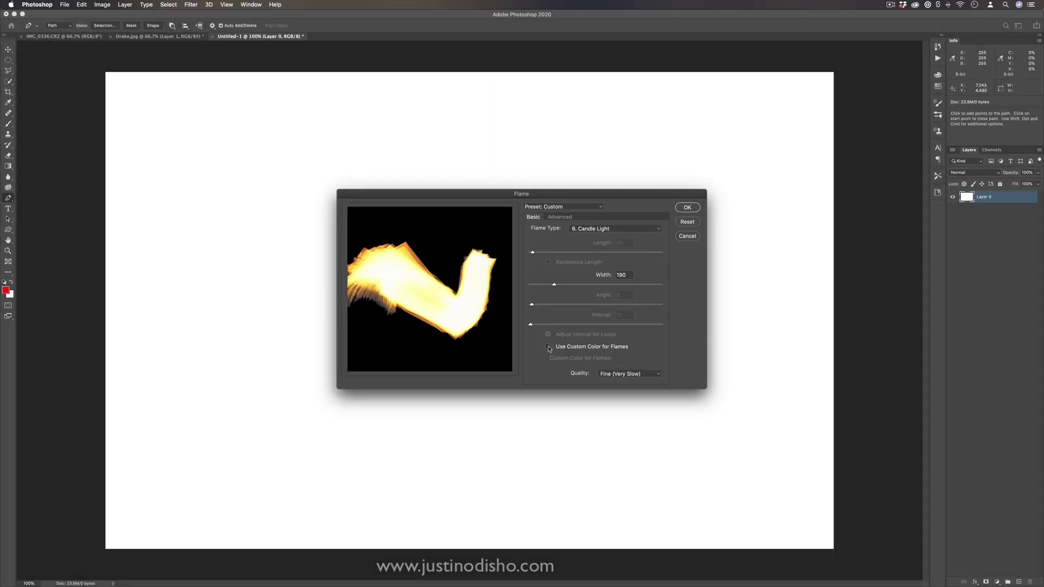
- Enable a custom flame colour and pick blue for the flames
click(548, 347)
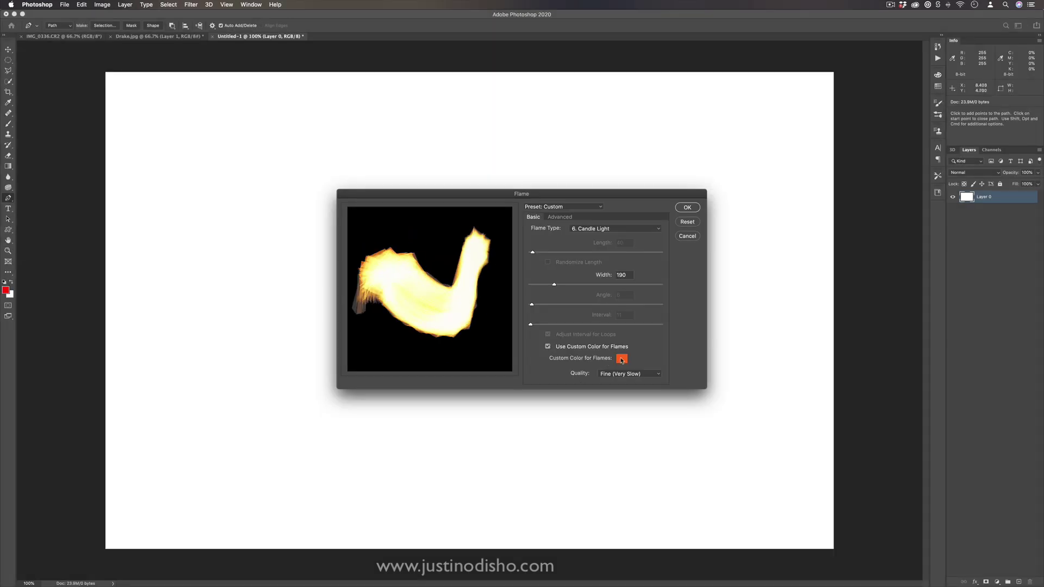
click(621, 359)
drag(38, 525, 26, 531)
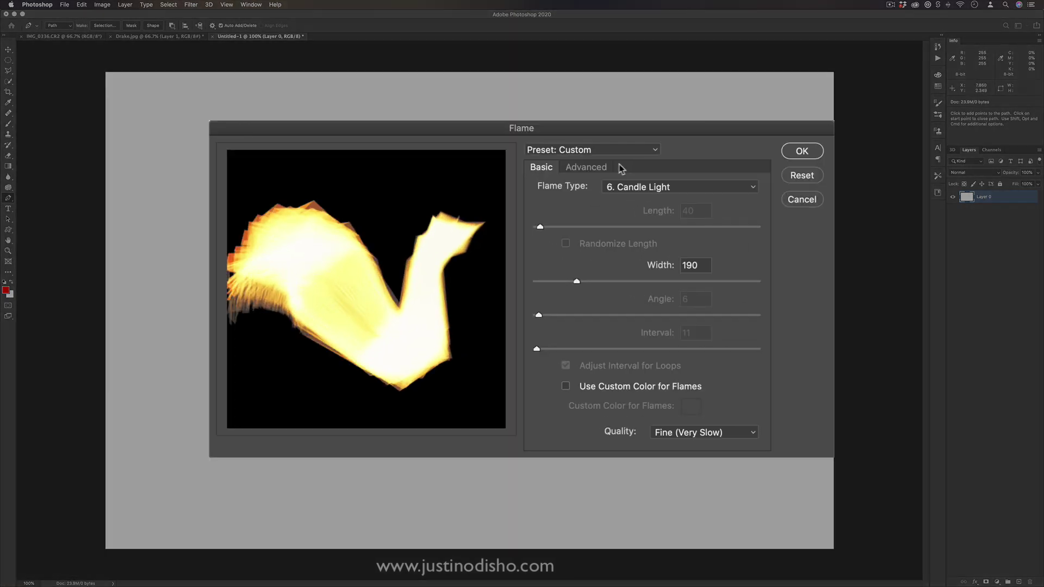
- Set flame Turbulent to 83 and Jag to 57, and lower the Opacity
click(565, 216)
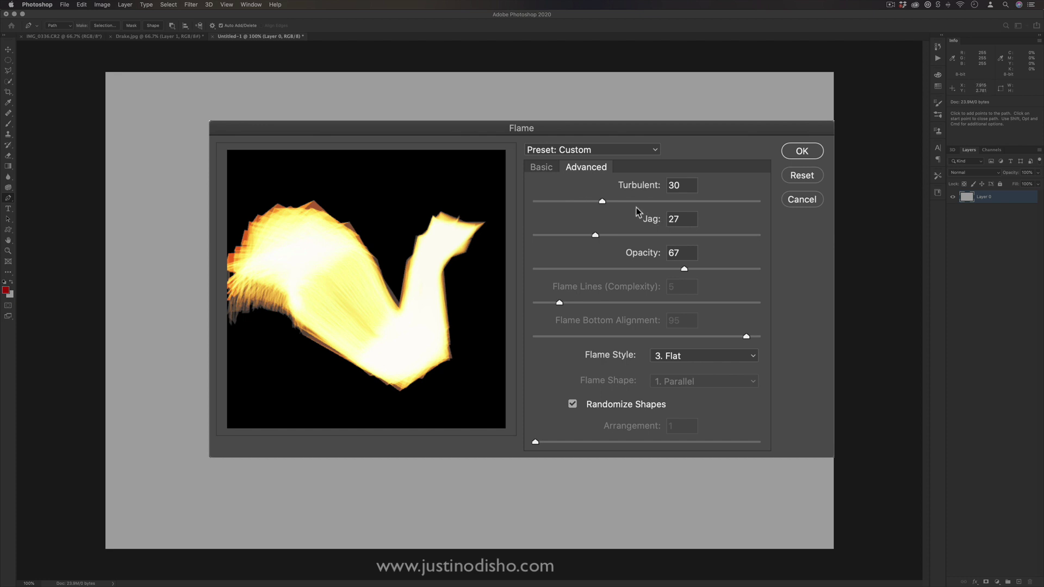
click(657, 201)
click(719, 202)
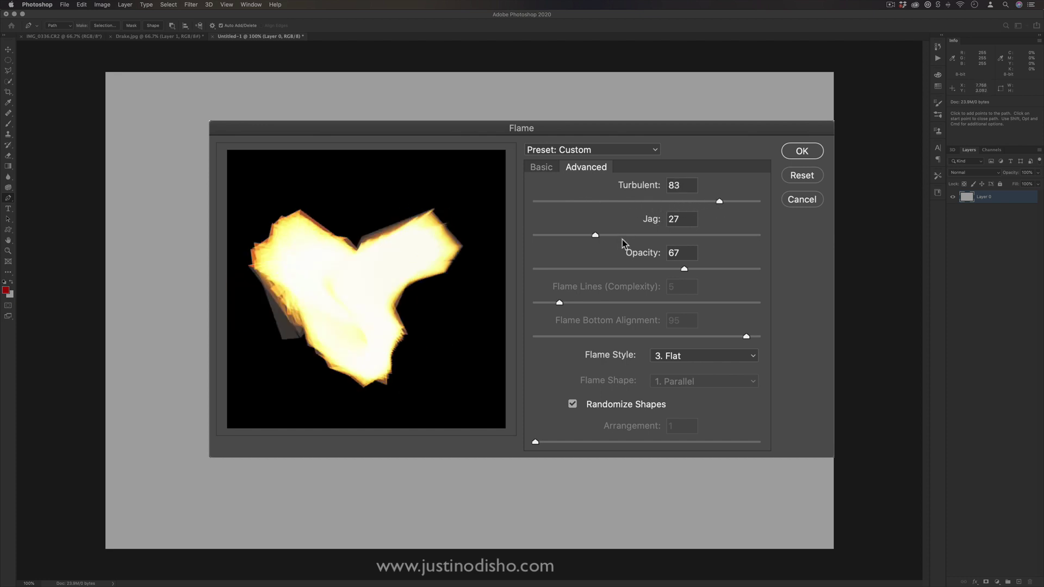
click(661, 235)
drag(604, 269, 568, 270)
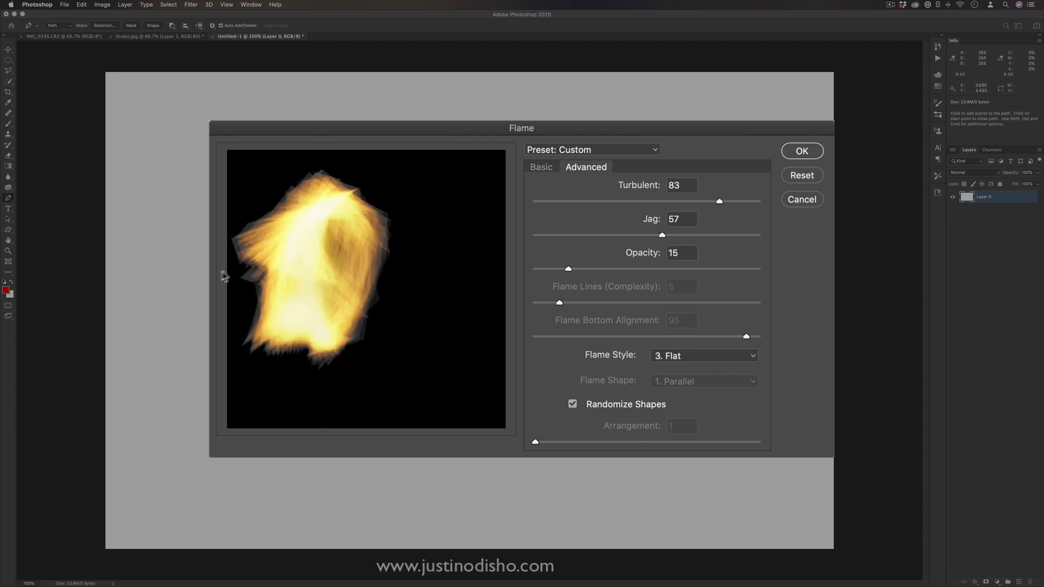
- Use the Normal flame style, turn off randomized shapes, and set Arrangement to 12.7
click(690, 359)
click(690, 380)
click(689, 359)
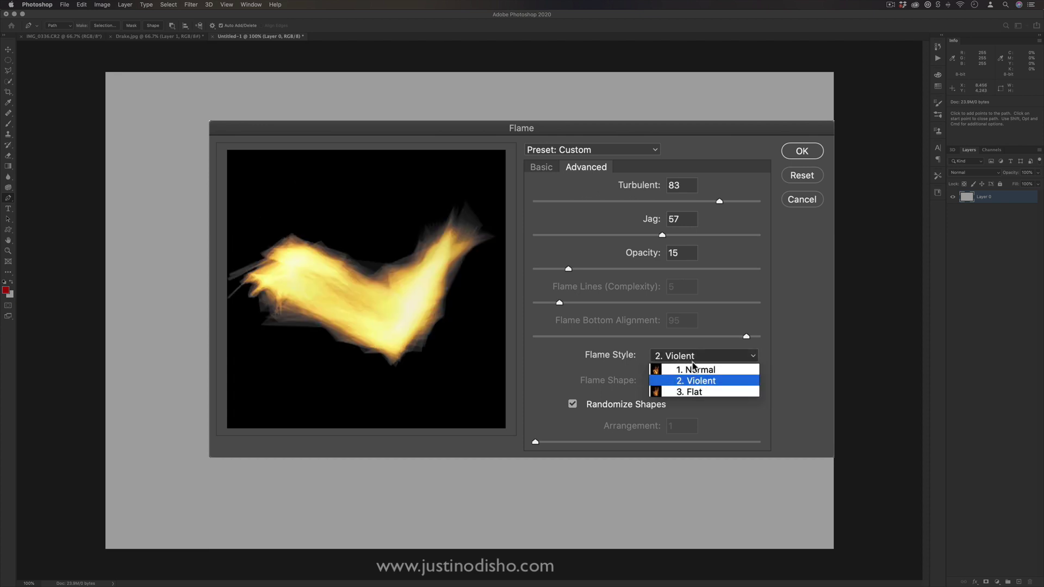
click(689, 369)
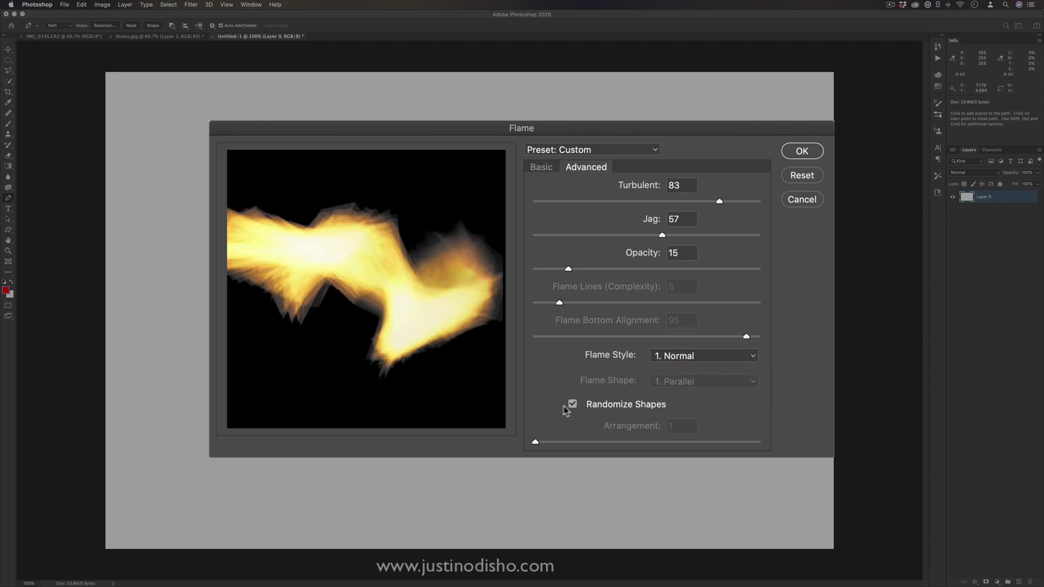
click(573, 405)
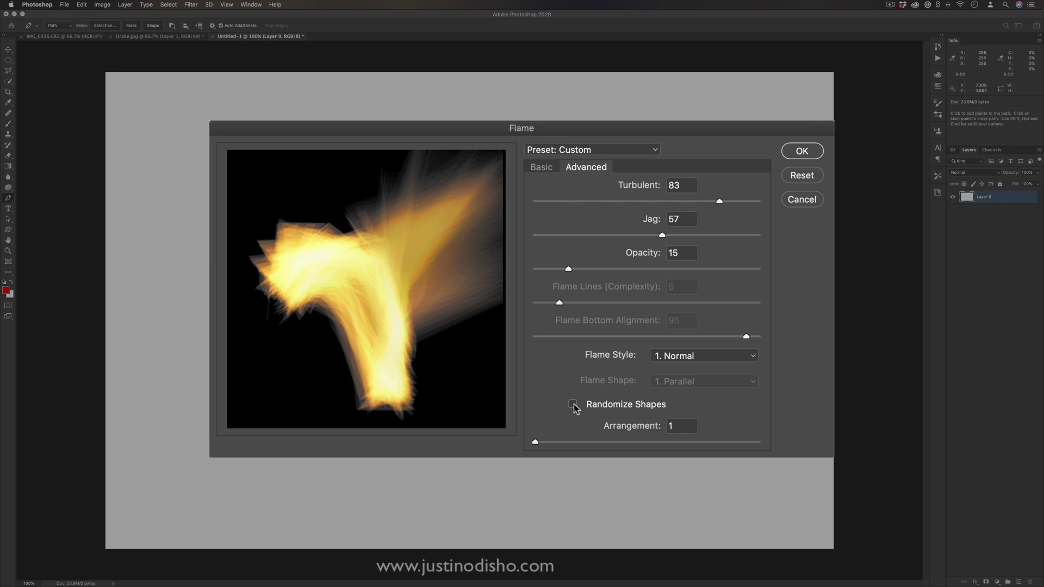
drag(566, 442, 561, 441)
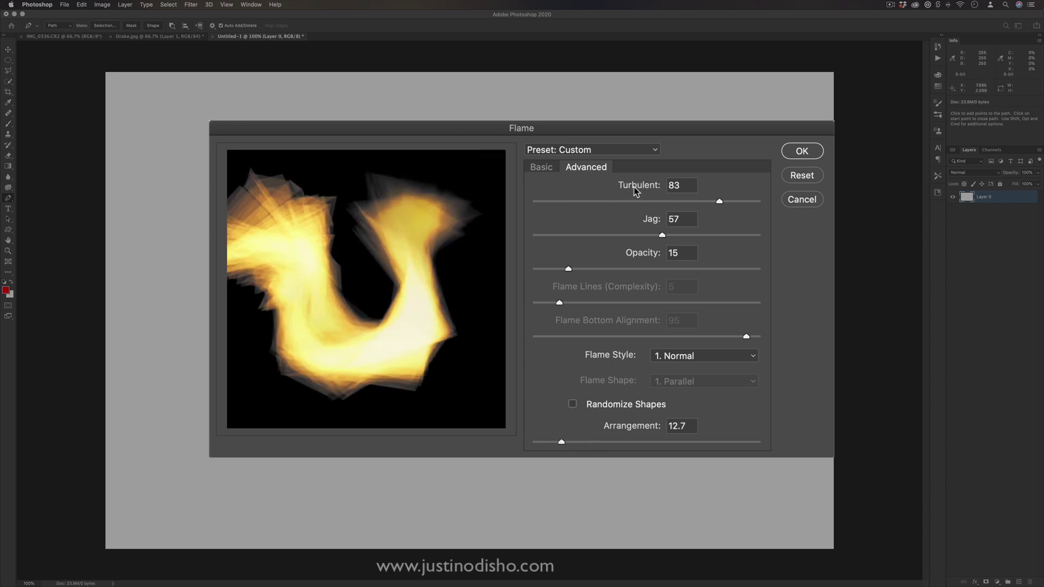
- Keep the Custom preset, render the flame, and switch to the IMG_0336.CR2 leaves photo
click(626, 153)
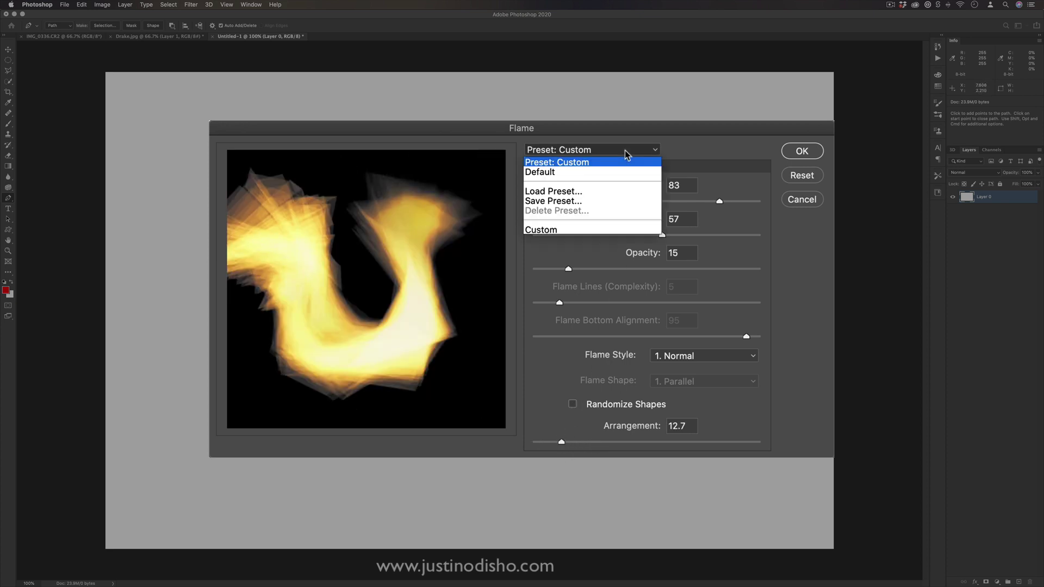
click(738, 152)
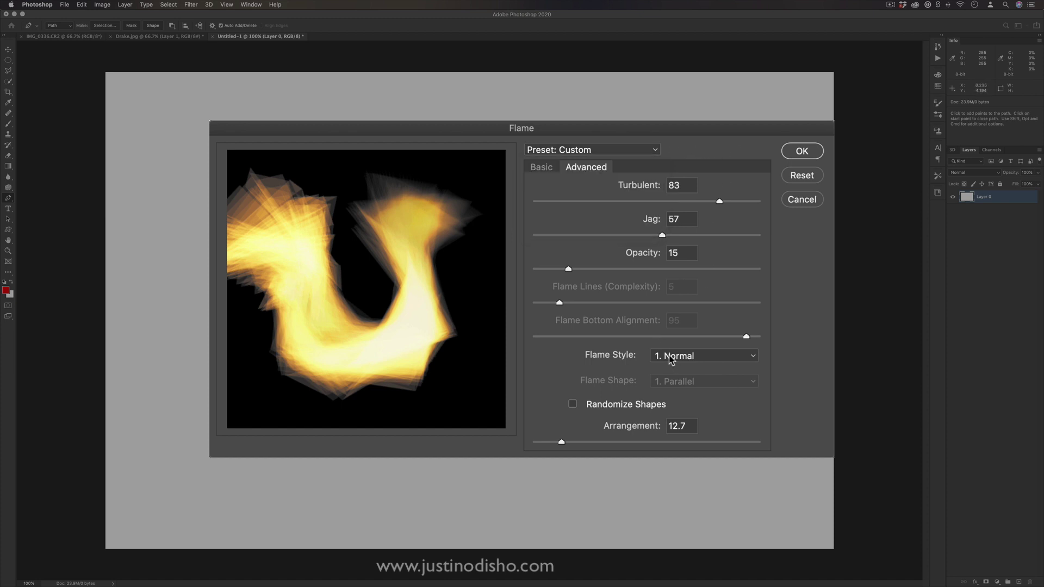
click(574, 158)
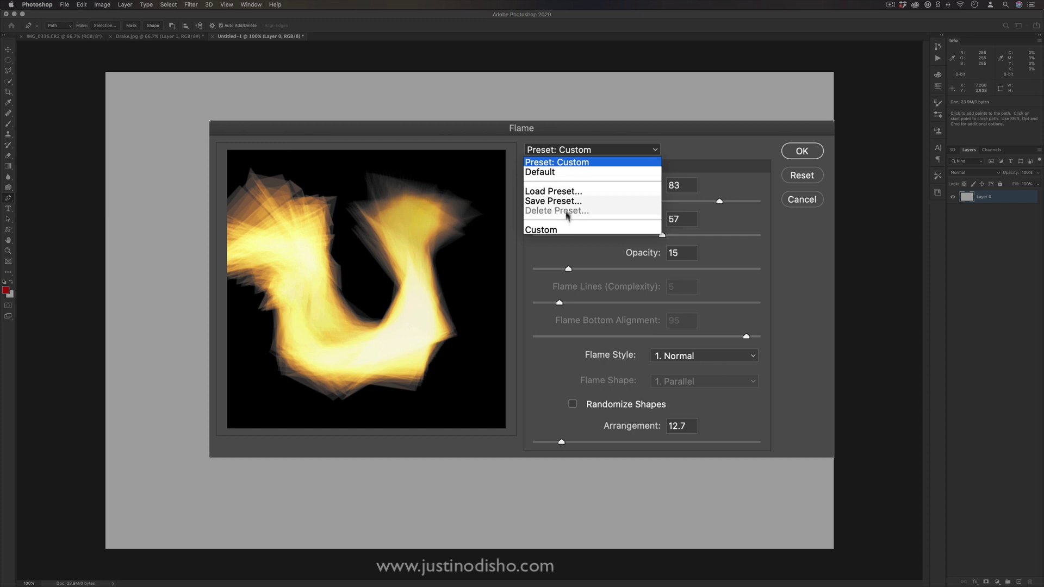
click(569, 229)
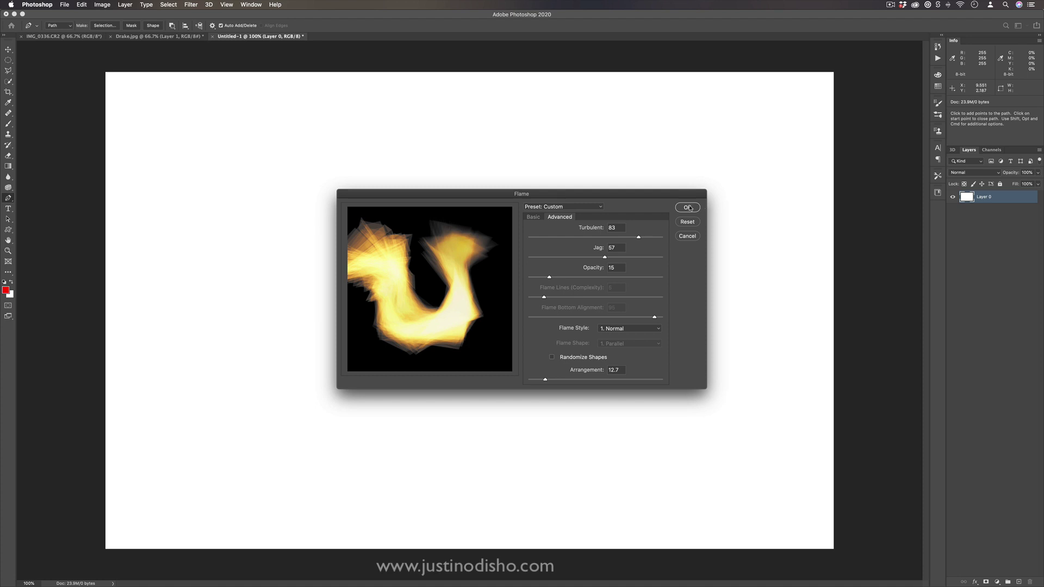
click(688, 208)
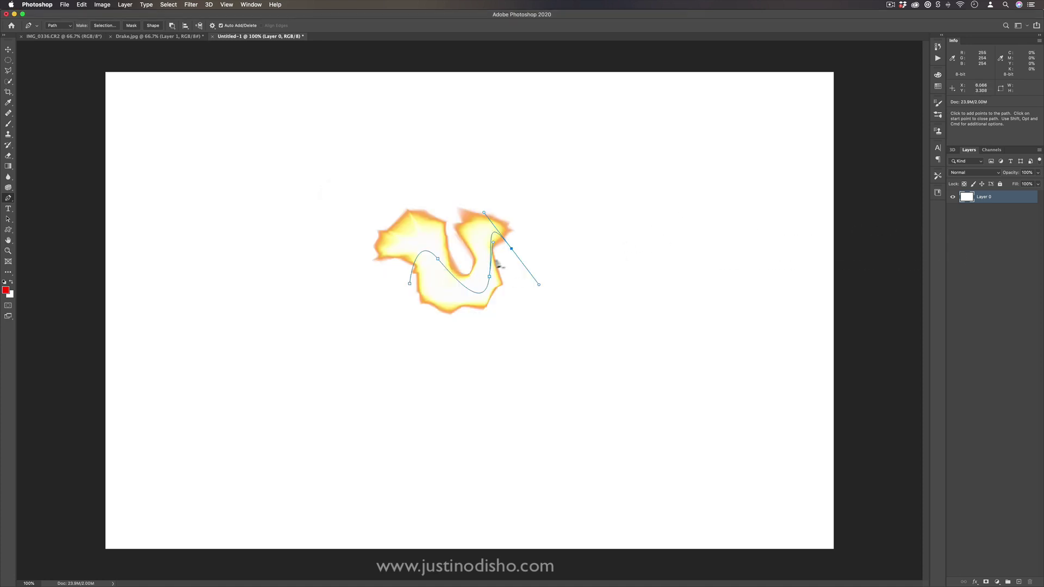
key(ctrl+Tab)
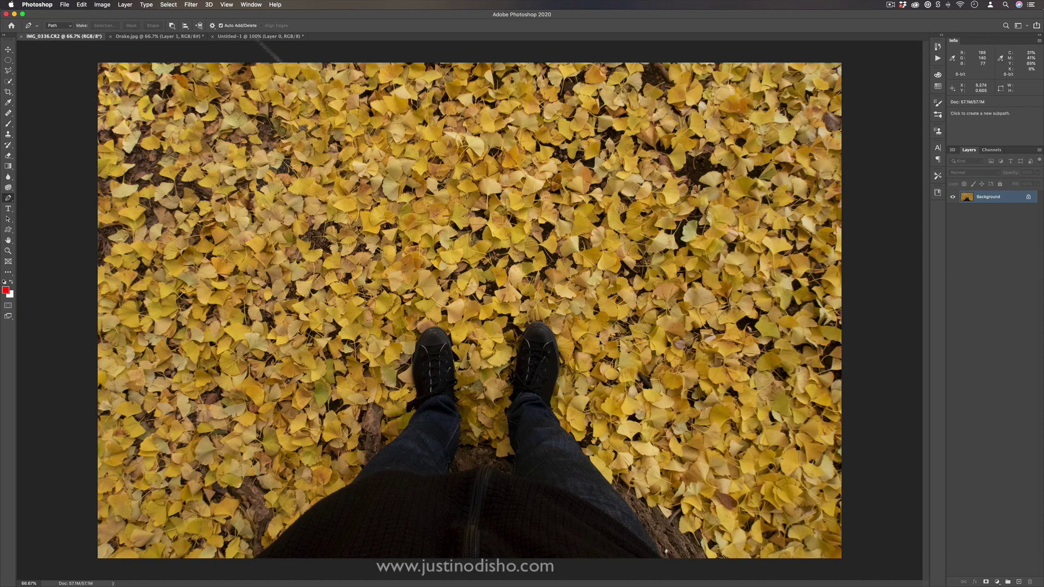
- Apply the 40: Dual Rounded Corners1 picture frame with margin 34
click(191, 4)
mouse_move(206, 140)
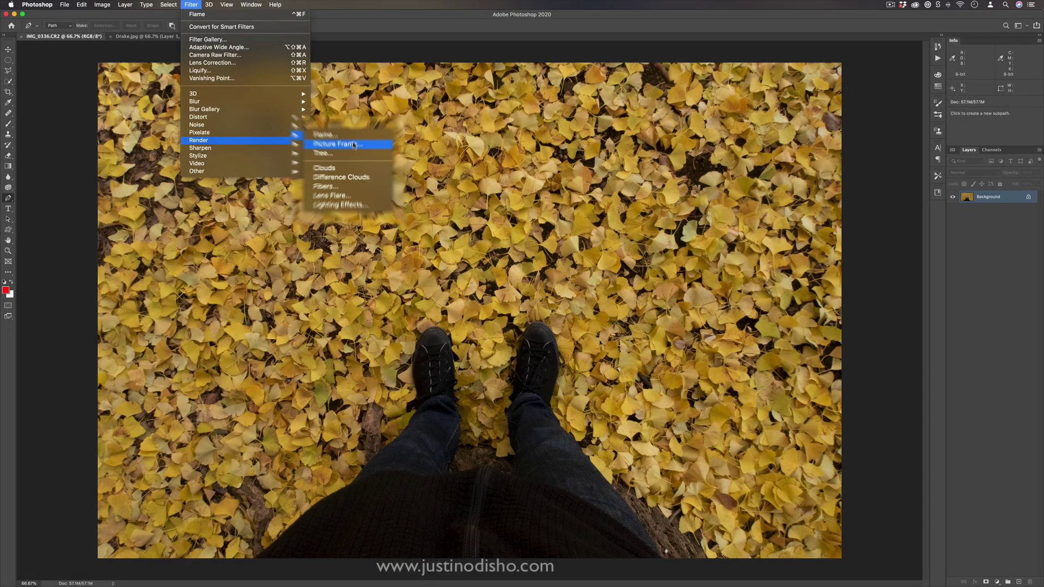
click(352, 147)
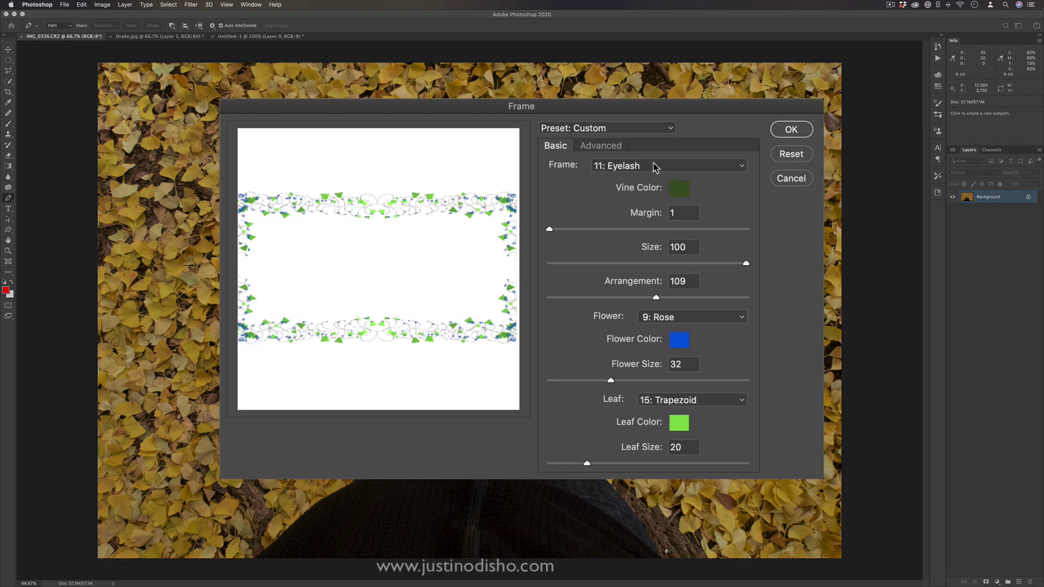
click(607, 216)
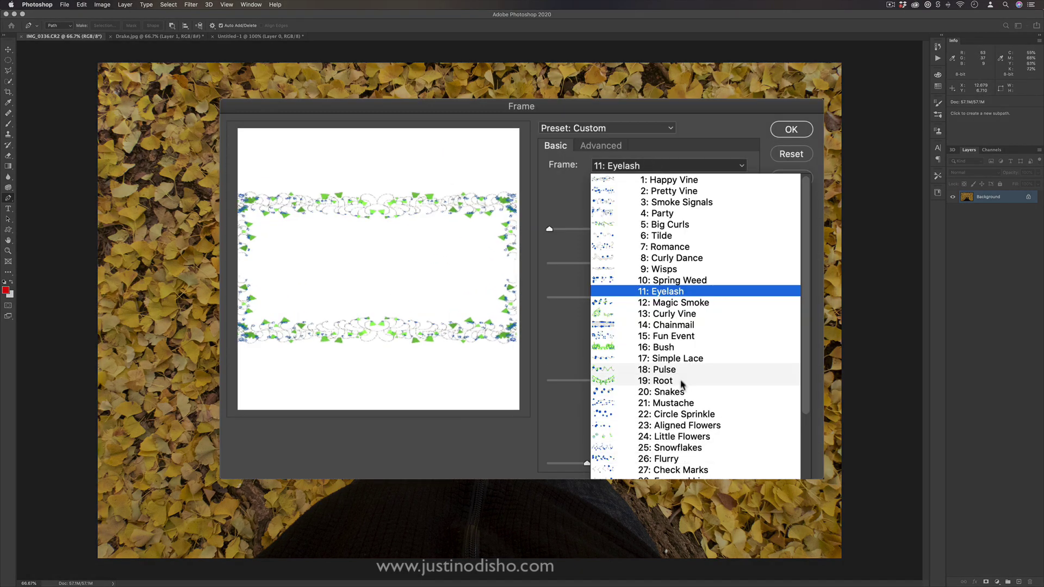
click(684, 448)
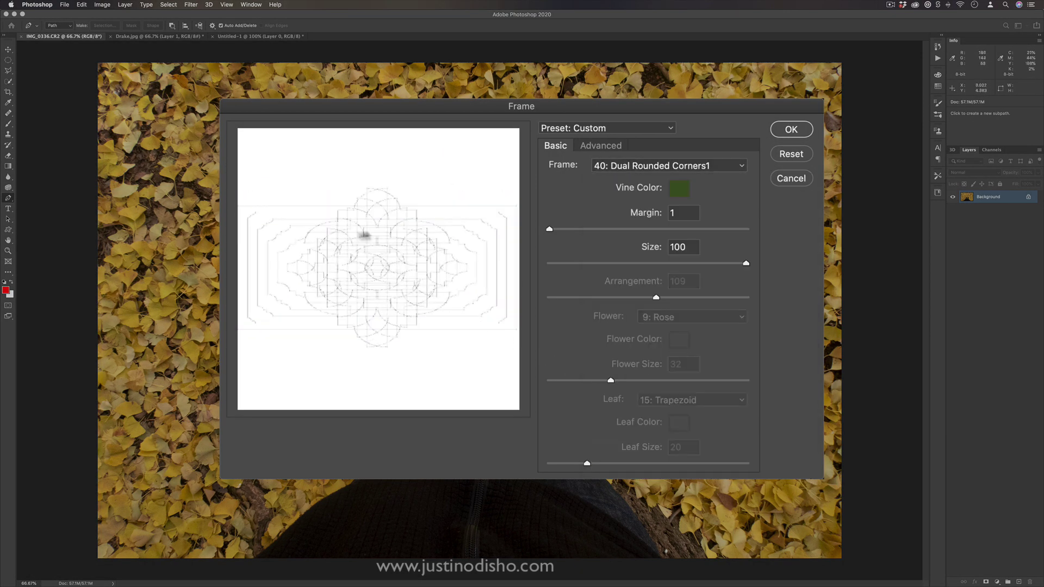
drag(550, 230, 619, 263)
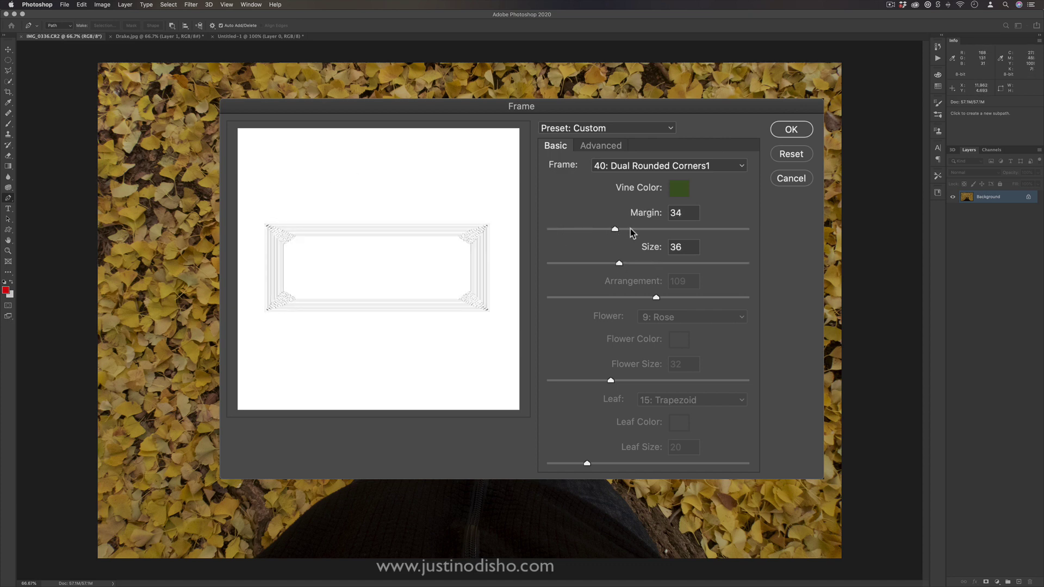
click(791, 129)
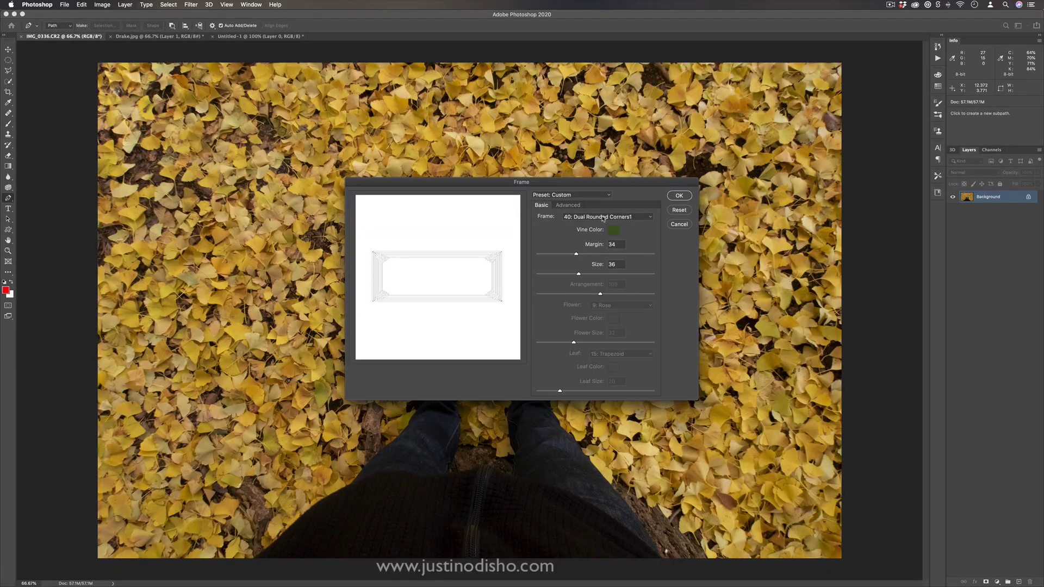
- Set the frame to 23 lines, size 27 and margin 1, and apply it
click(568, 206)
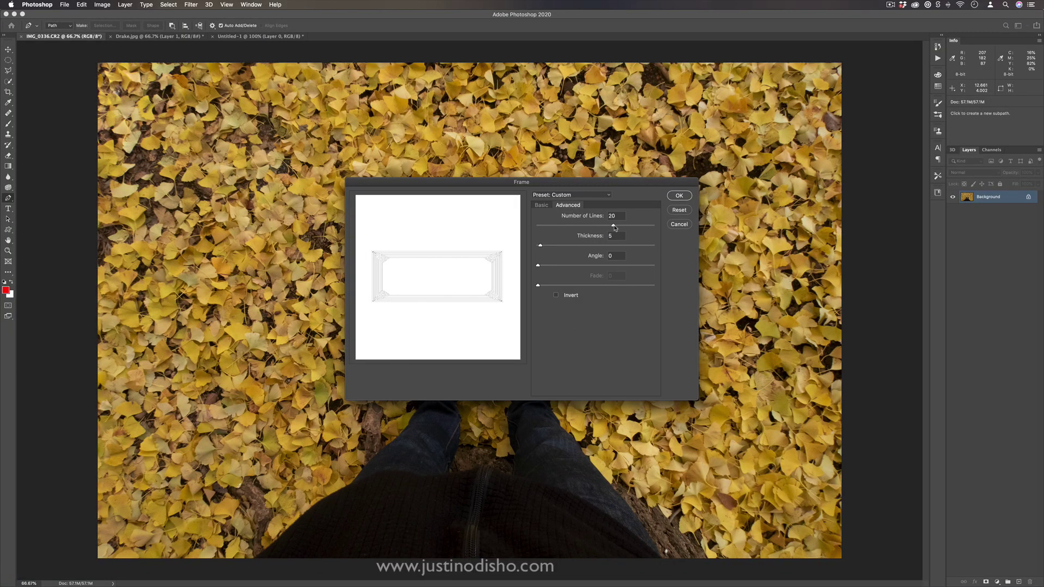
drag(613, 225, 625, 226)
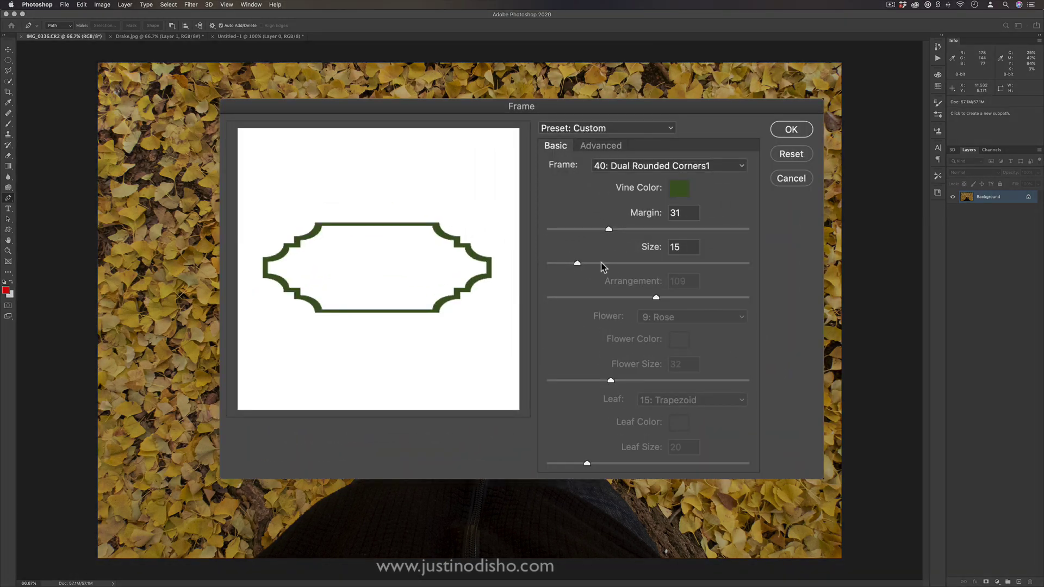
drag(600, 264, 620, 267)
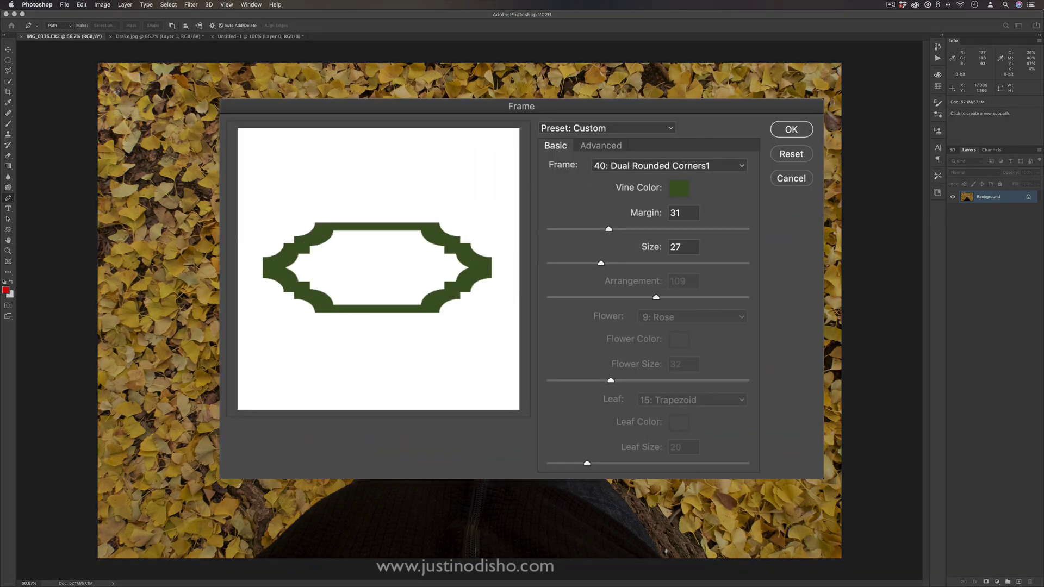
drag(607, 229, 559, 229)
click(550, 229)
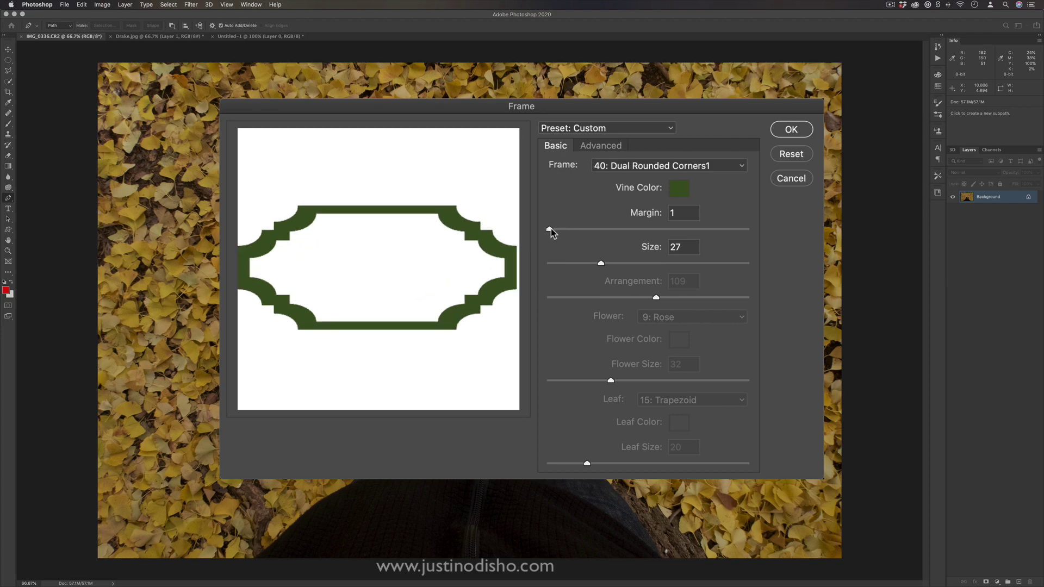
click(792, 130)
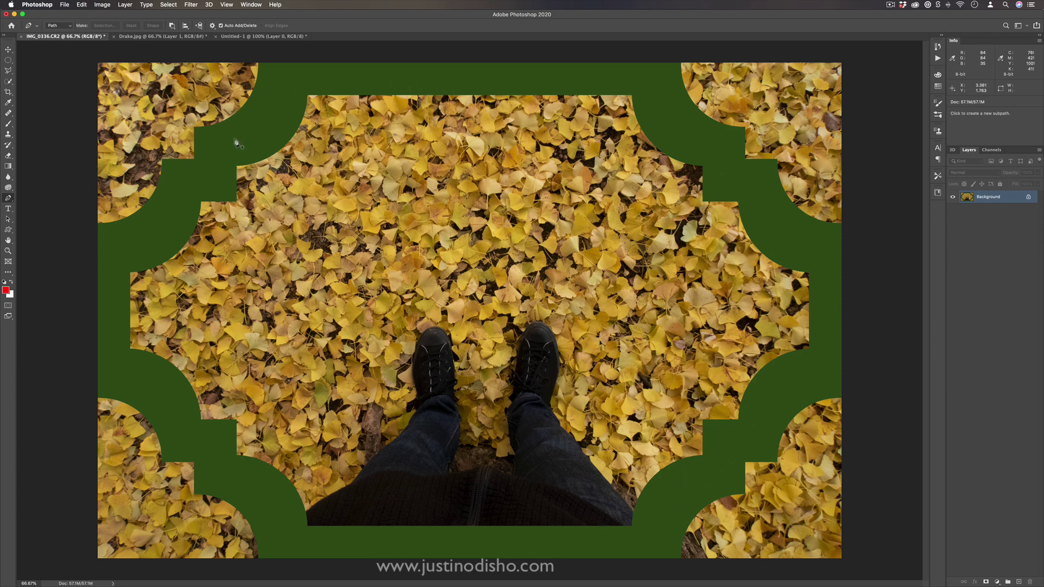
- Reopen Picture Frame and choose the 18: Pulse frame design
key(super+ctrl+f)
click(578, 195)
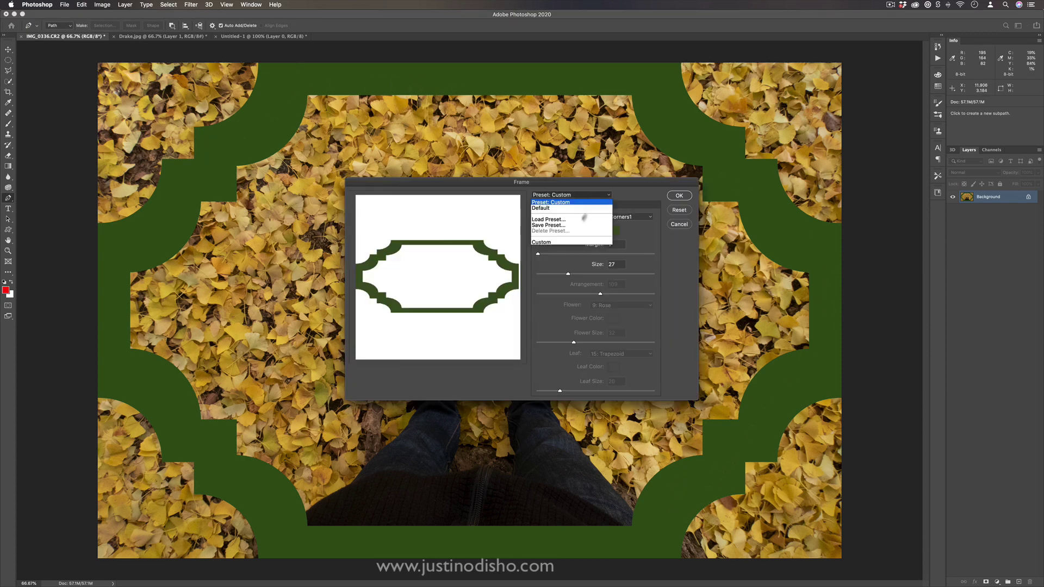
click(619, 204)
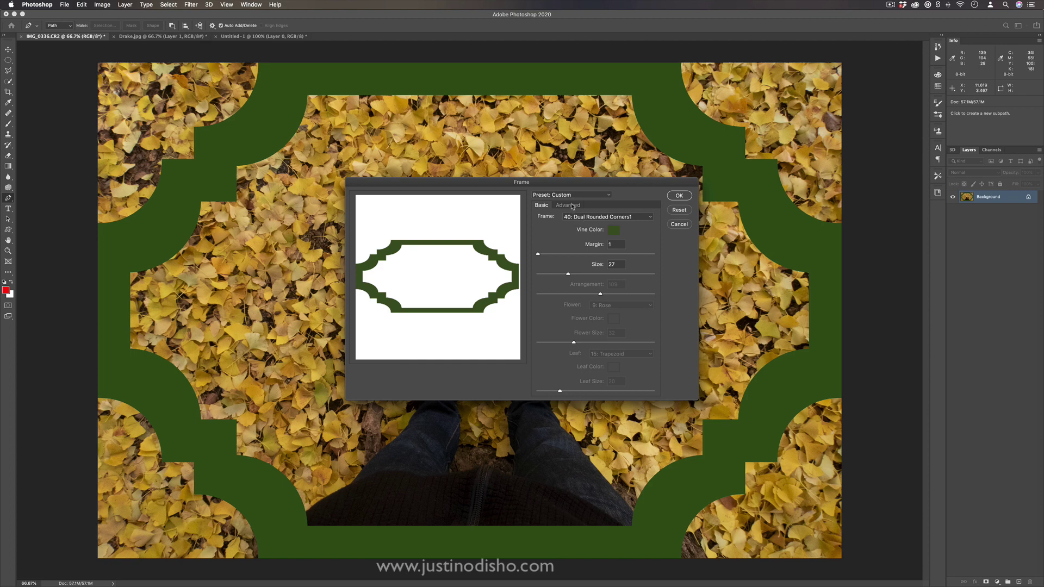
click(571, 205)
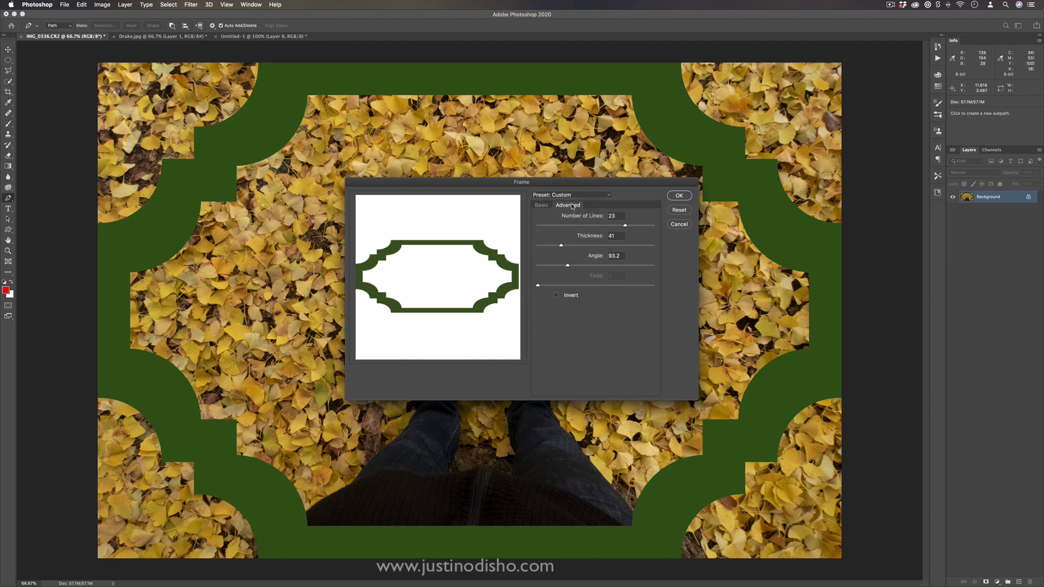
click(541, 205)
click(606, 217)
click(625, 341)
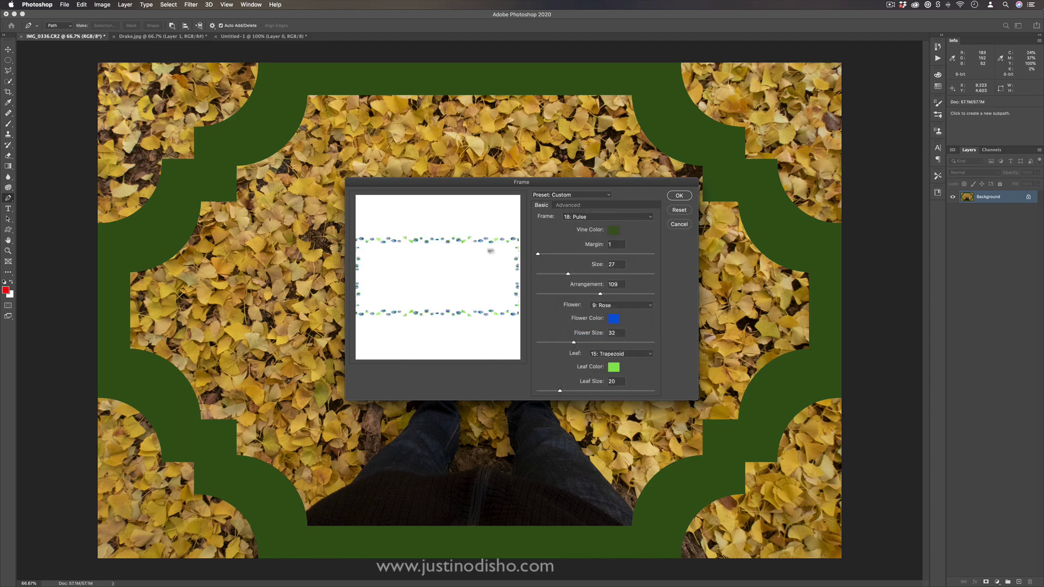
- Make the flowers teal at size 66 and apply the Pulse frame
click(613, 318)
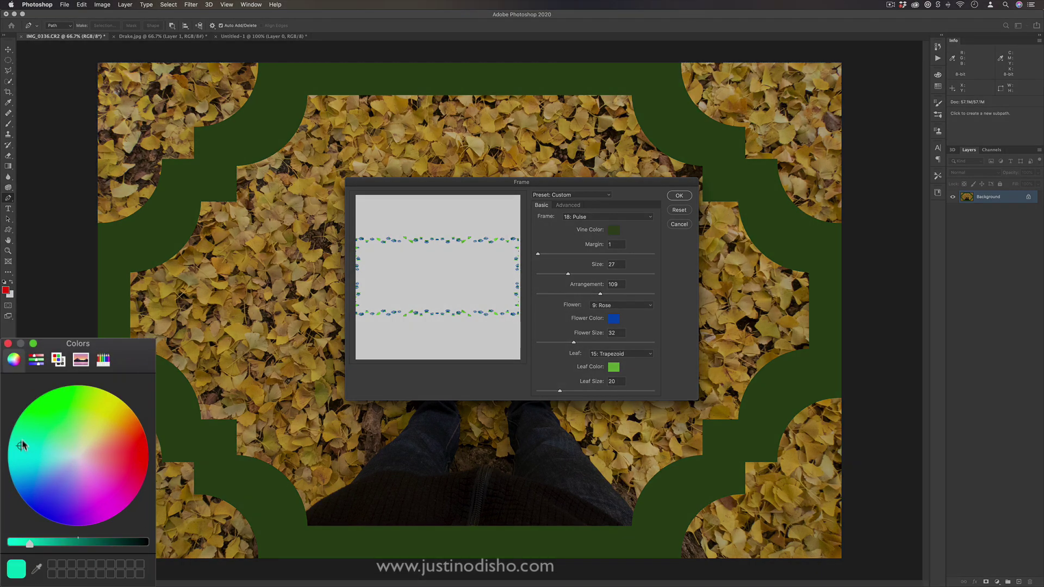
click(8, 343)
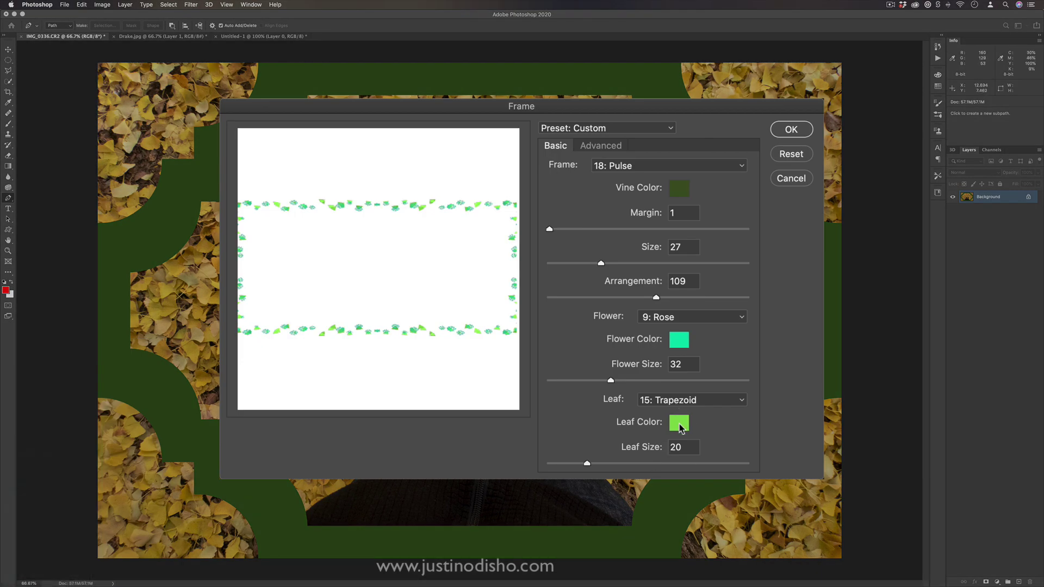
click(680, 381)
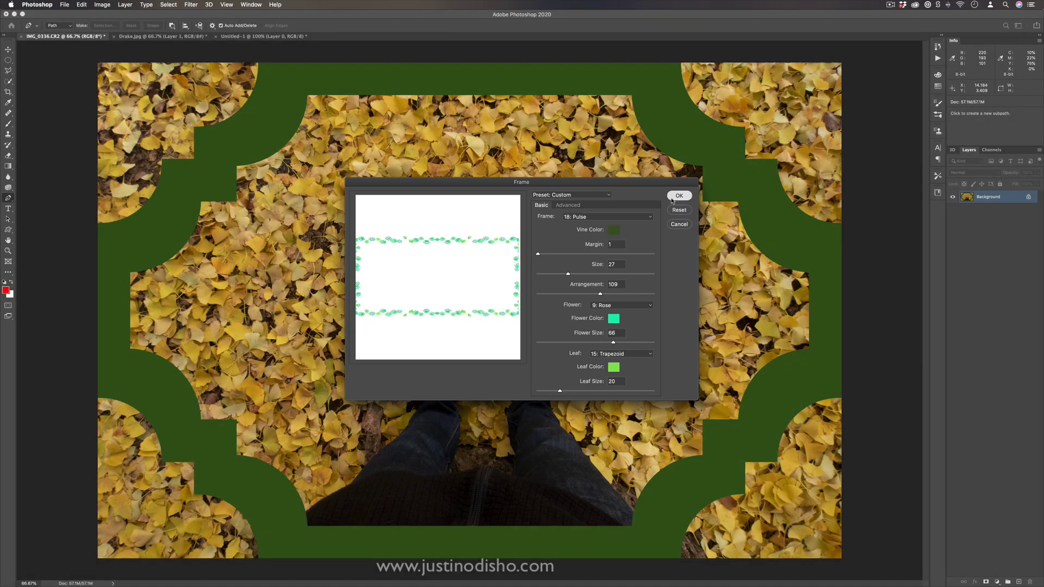
click(674, 201)
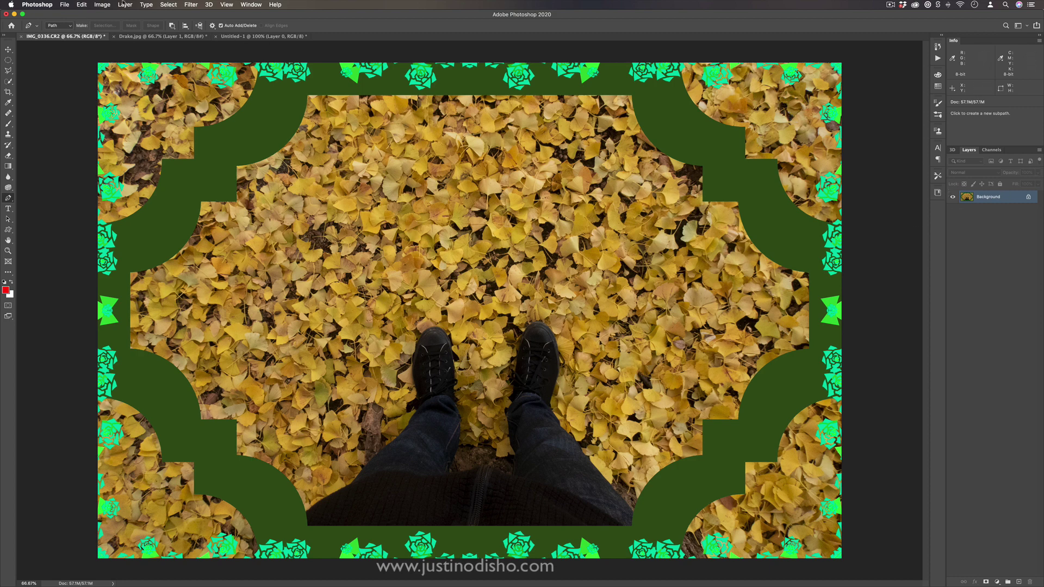
click(125, 4)
- Add a new layer and start a Tree render with Sakura Cherry Blossom as base type
key(shift+super+n)
key(Return)
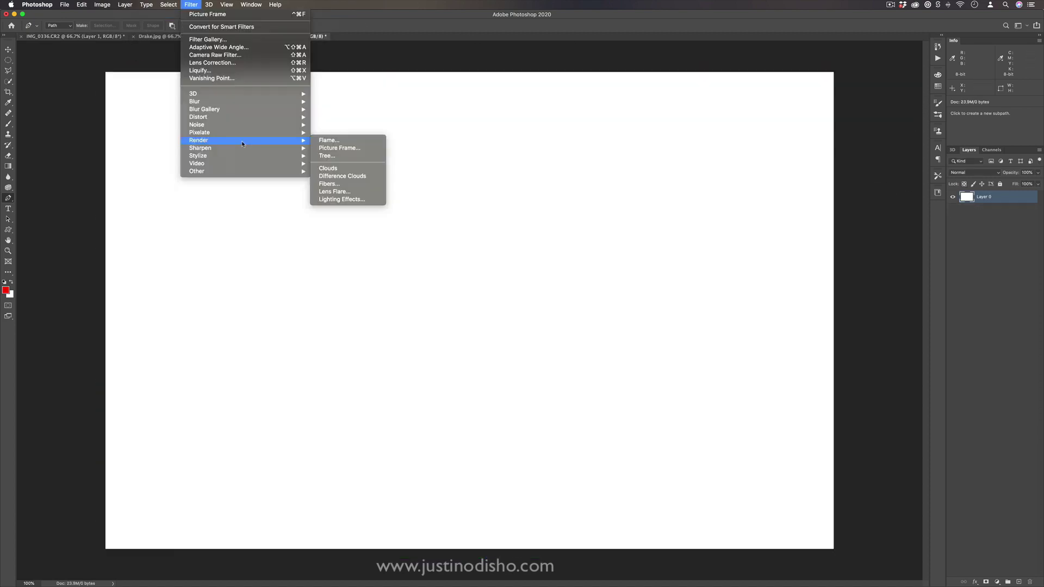
click(336, 158)
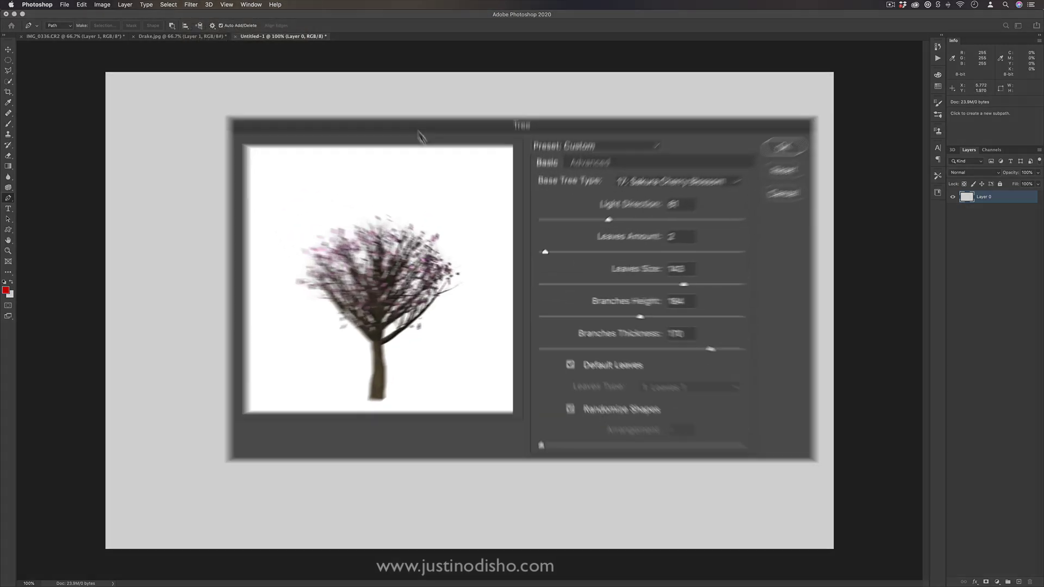
click(661, 215)
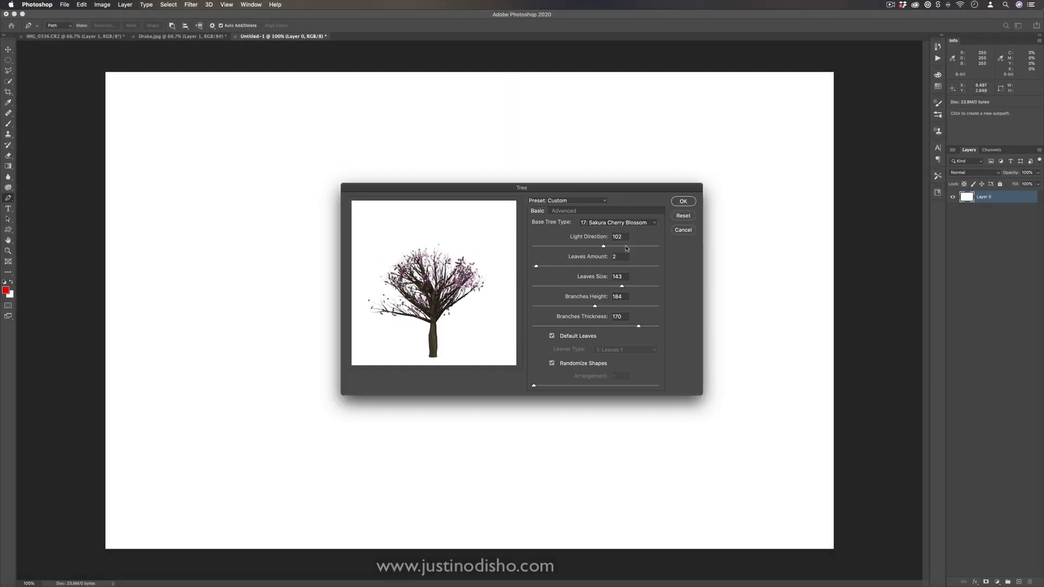
click(617, 222)
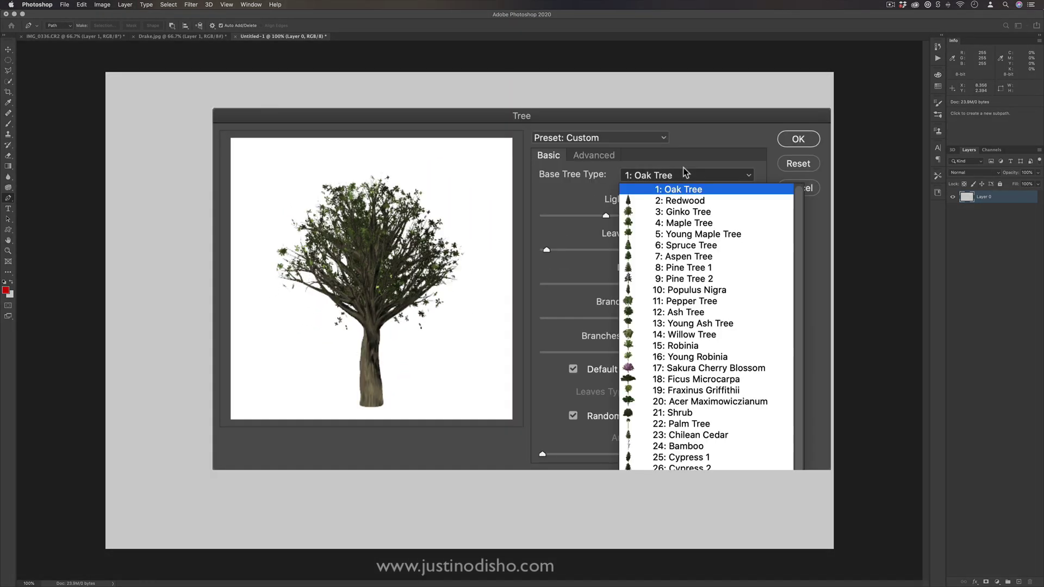
scroll(652, 239, down, 1)
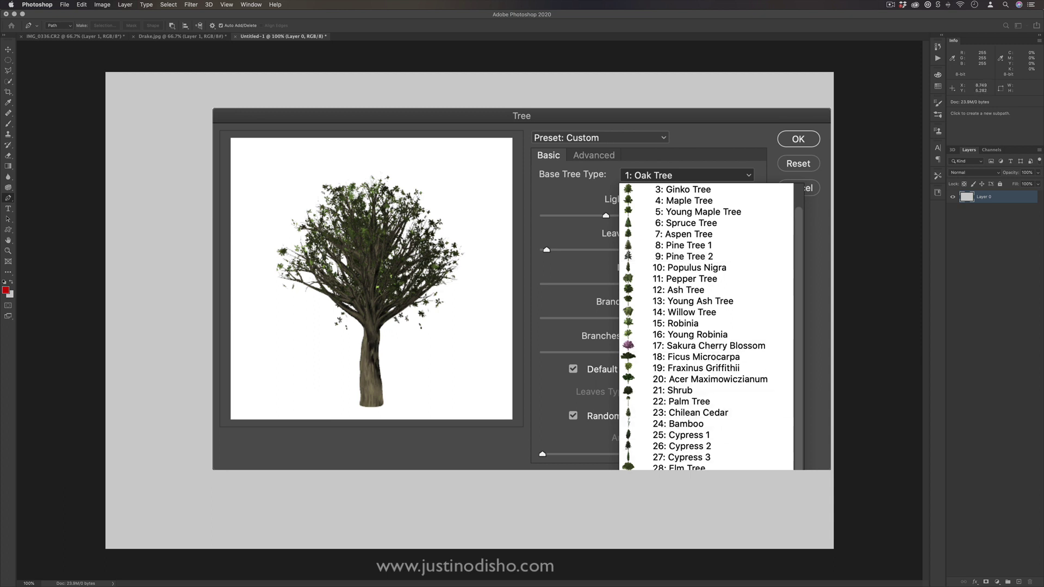
scroll(695, 201, up, 1)
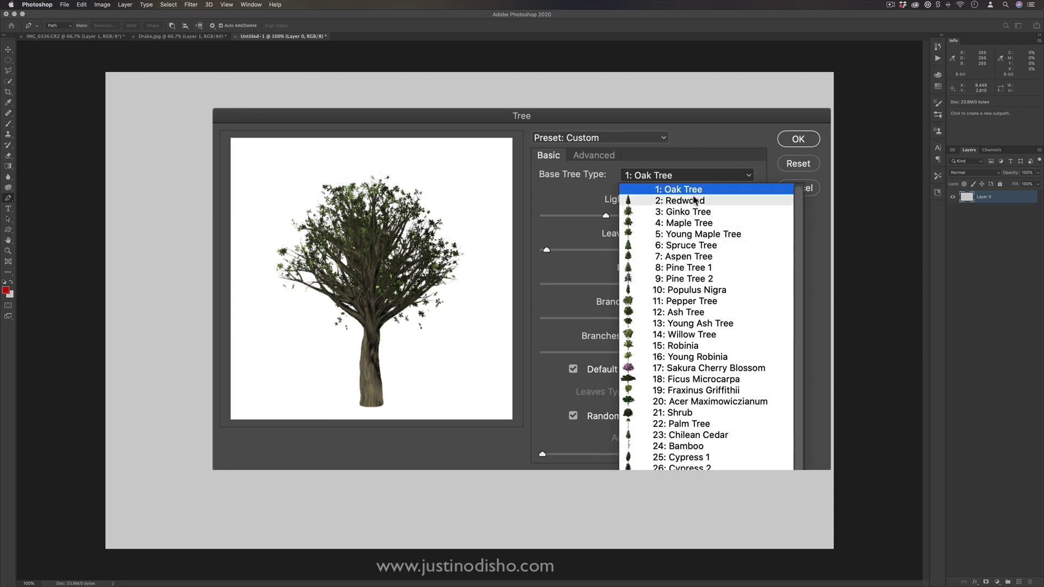
click(718, 370)
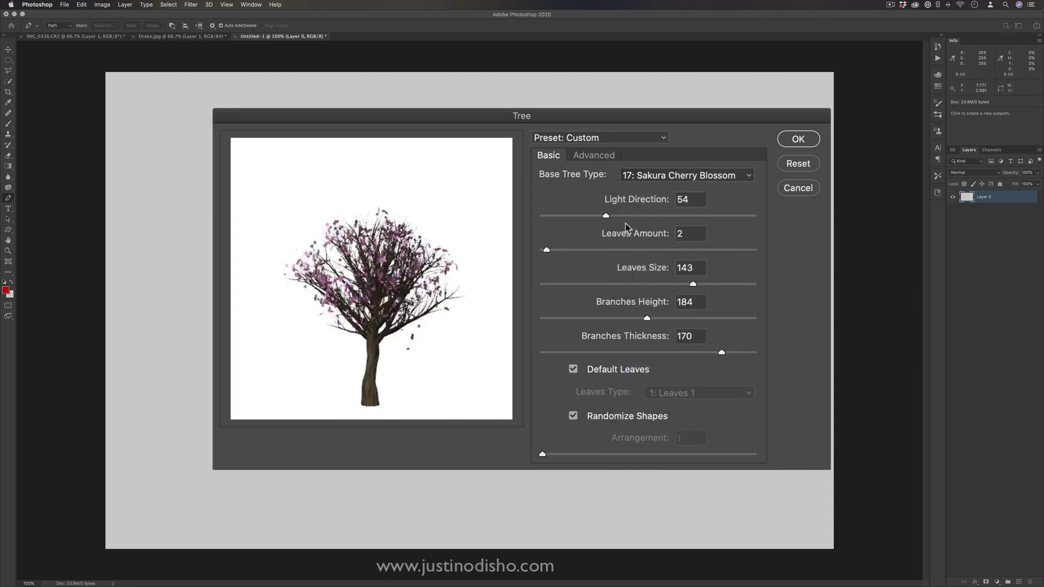
- Set light direction 120, leaves amount 79, branches height 236, and thinner branches
click(654, 215)
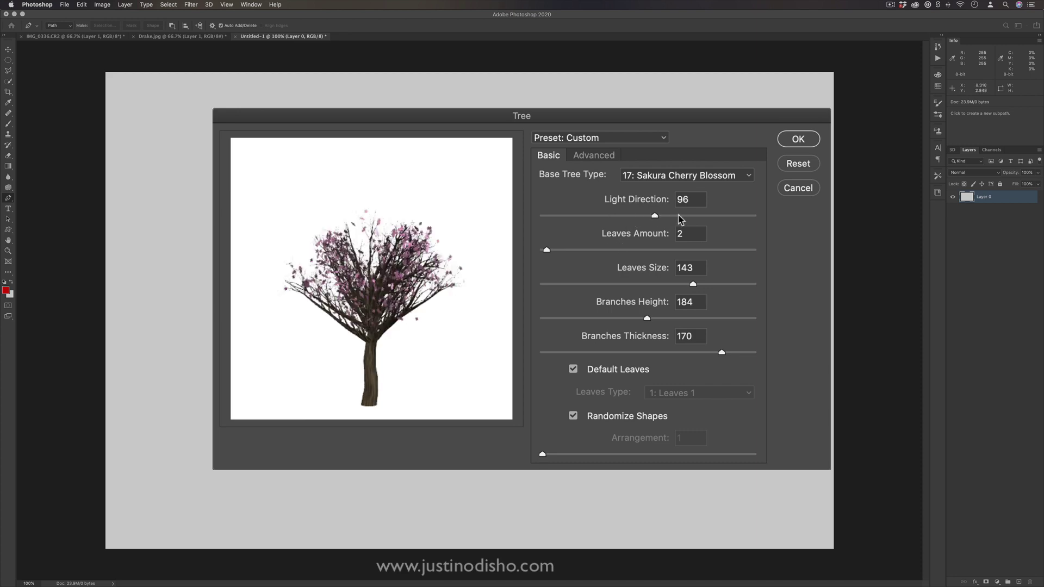
click(681, 216)
click(618, 250)
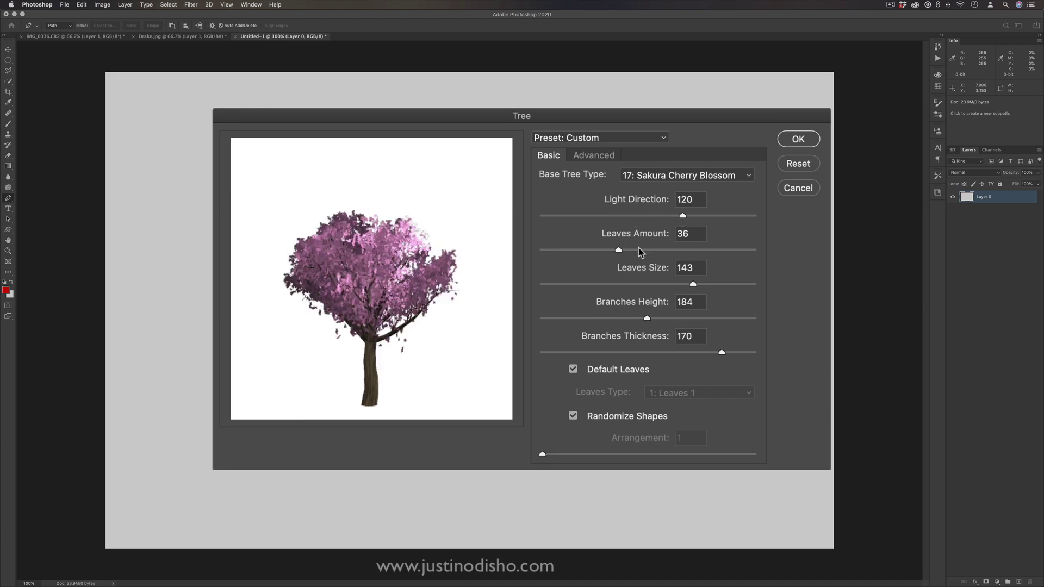
click(703, 249)
click(710, 250)
click(583, 284)
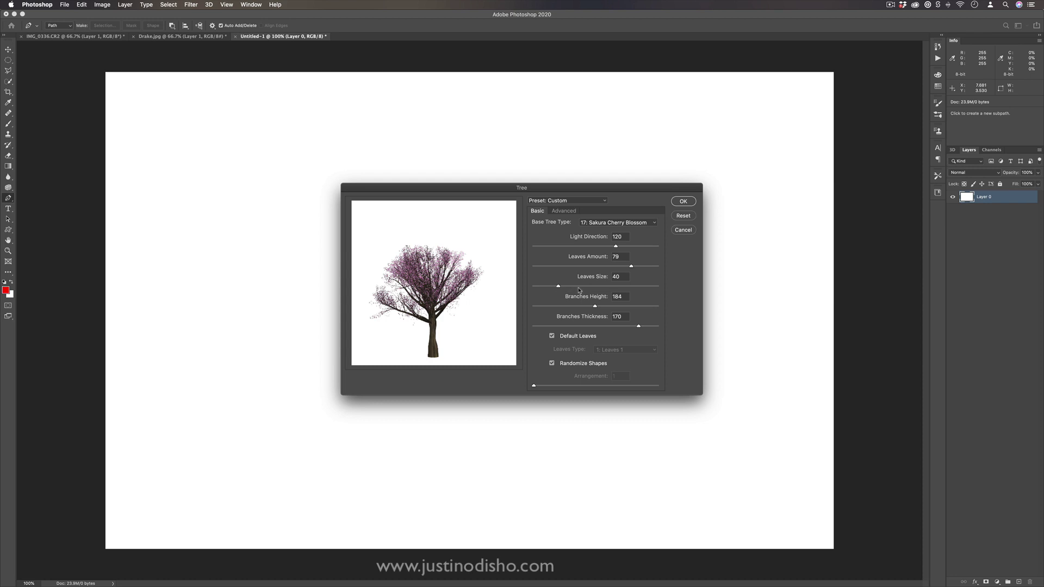
click(623, 306)
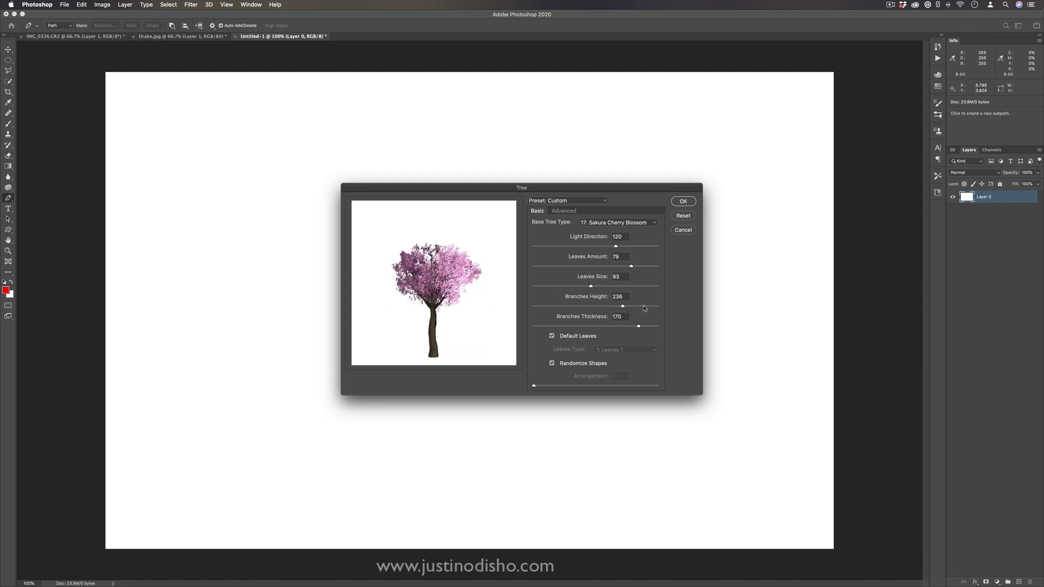
click(593, 325)
- Set camera tilt to 13, keep the pink leaves, and render the cherry blossom tree
click(563, 211)
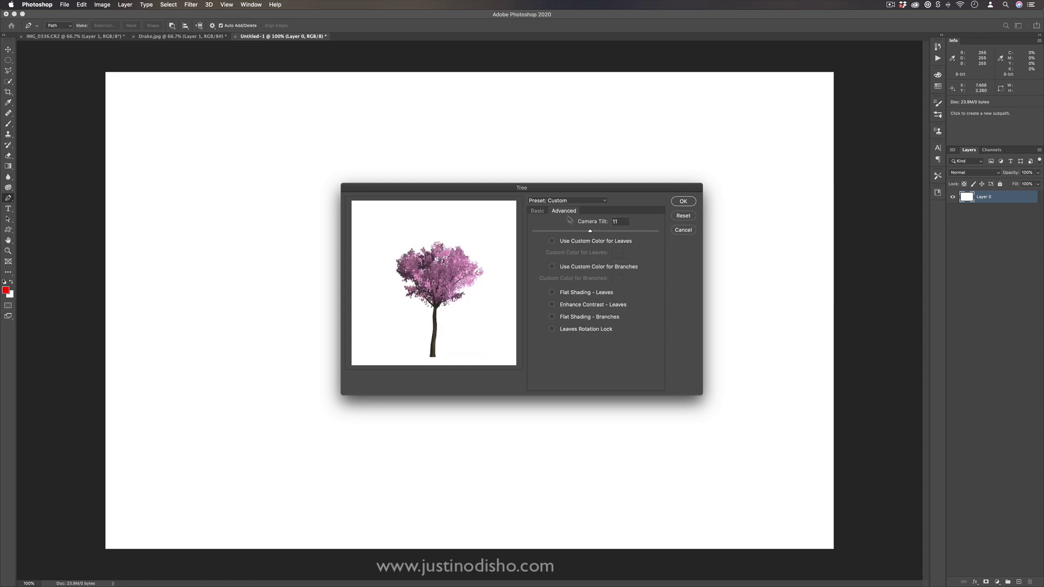
click(580, 231)
click(600, 232)
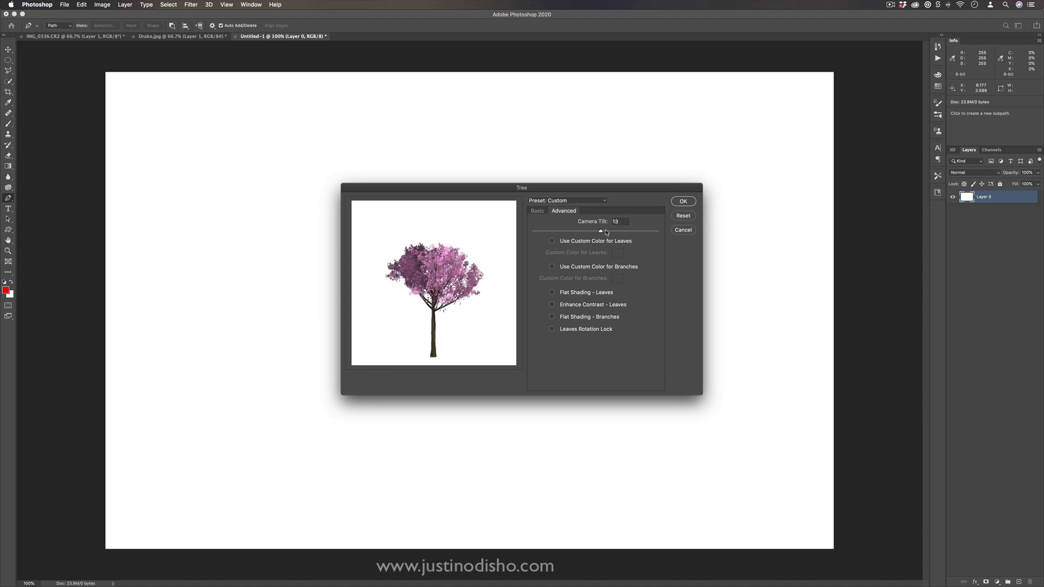
click(551, 242)
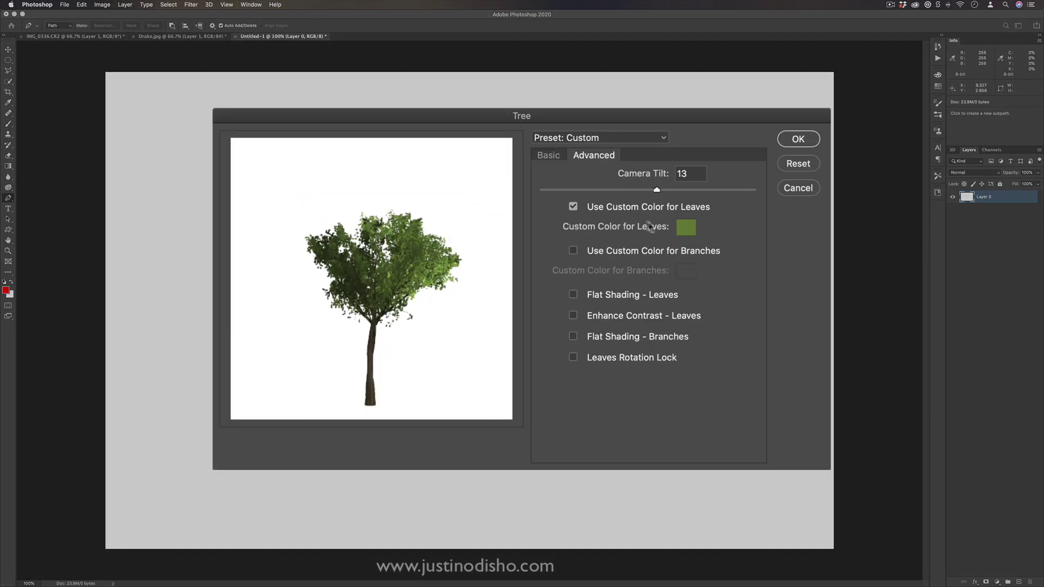
click(573, 208)
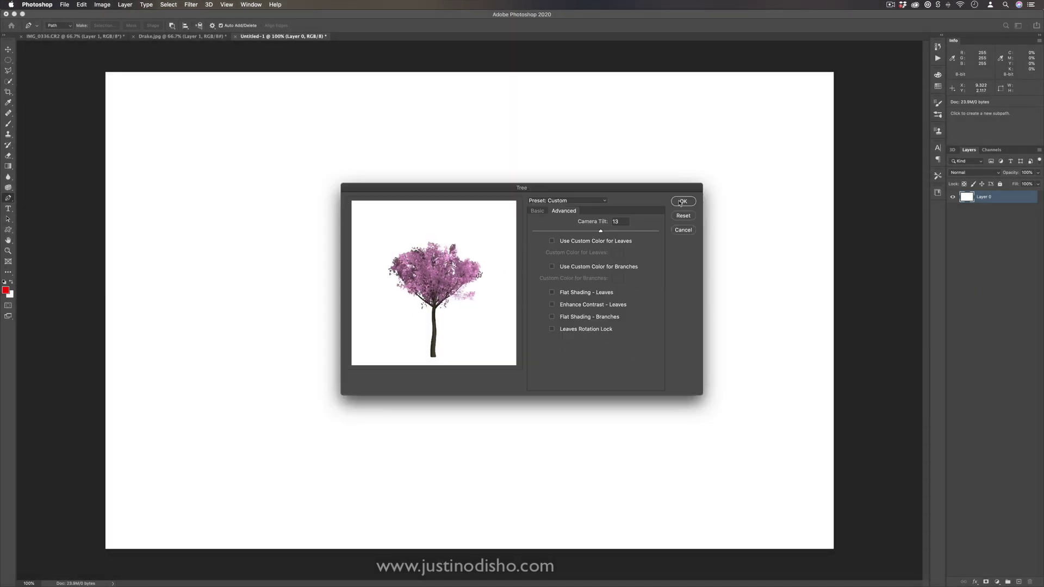
click(681, 204)
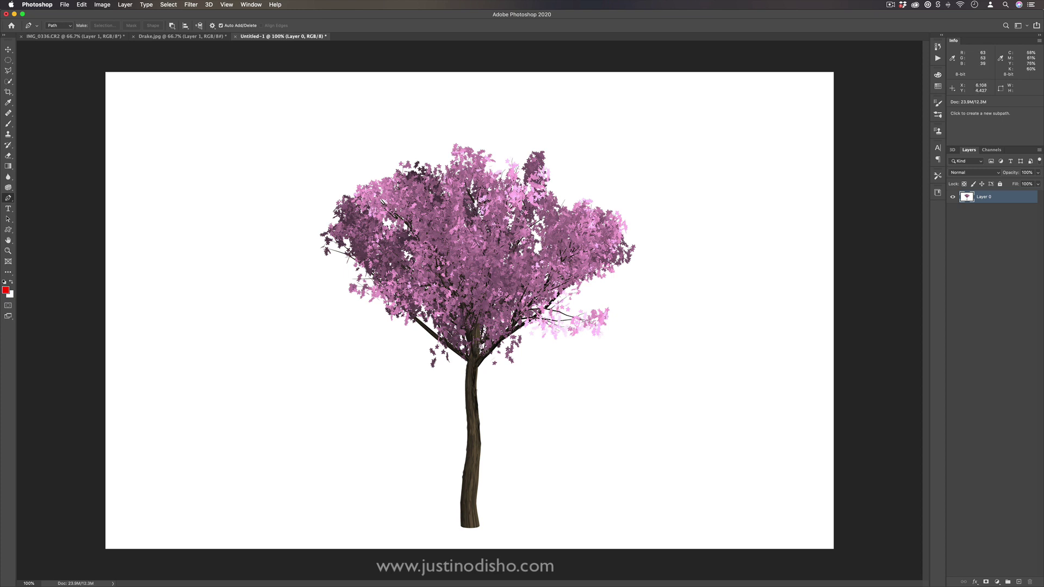
key(v)
click(191, 5)
mouse_move(254, 144)
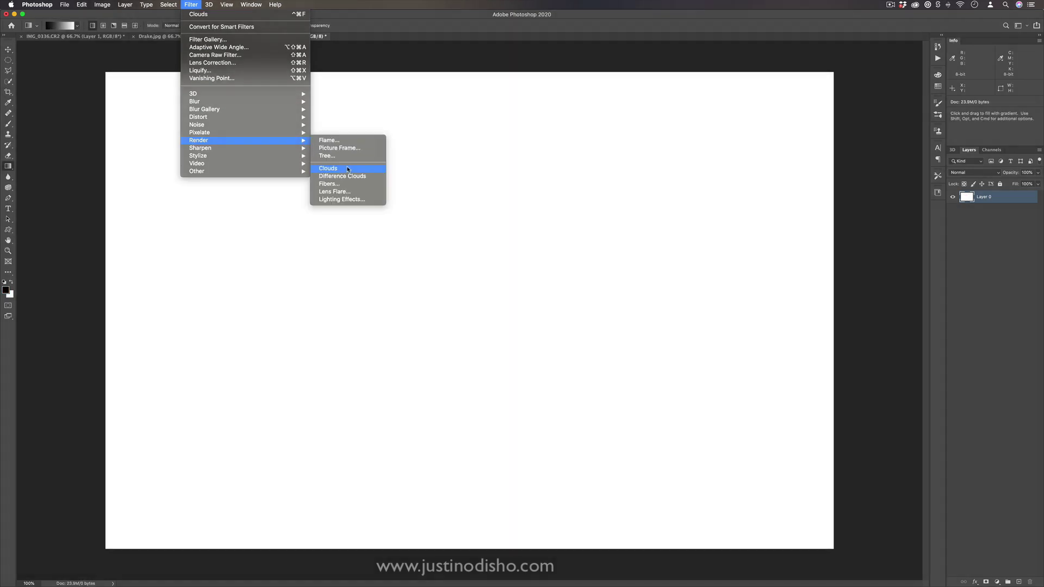
- Render the Clouds filter to fill the canvas with a grey cloud texture
click(348, 168)
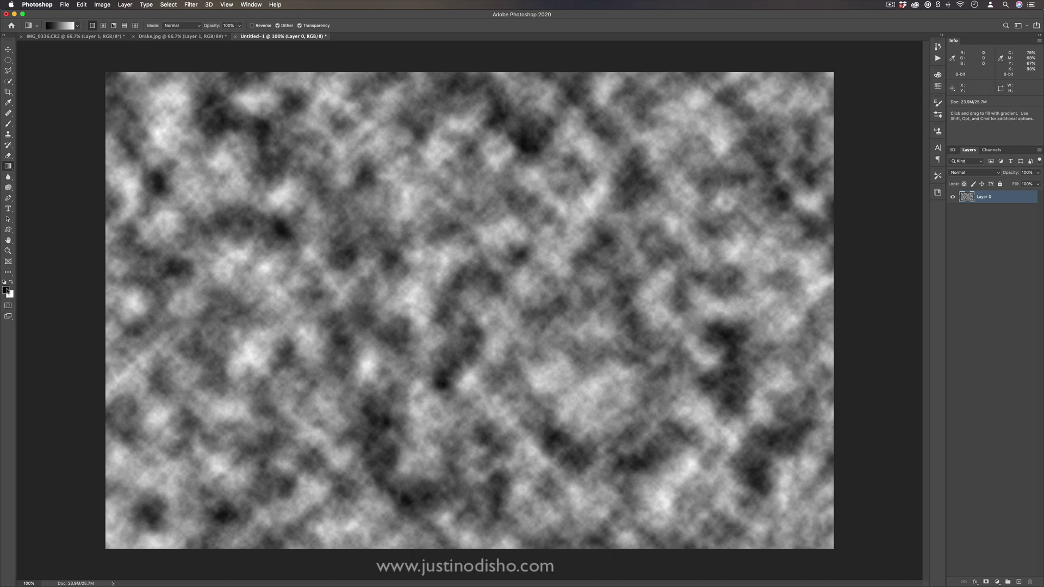
- Pick a purple foreground colour and a green background colour in the colour pickers
click(6, 290)
click(731, 457)
click(6, 290)
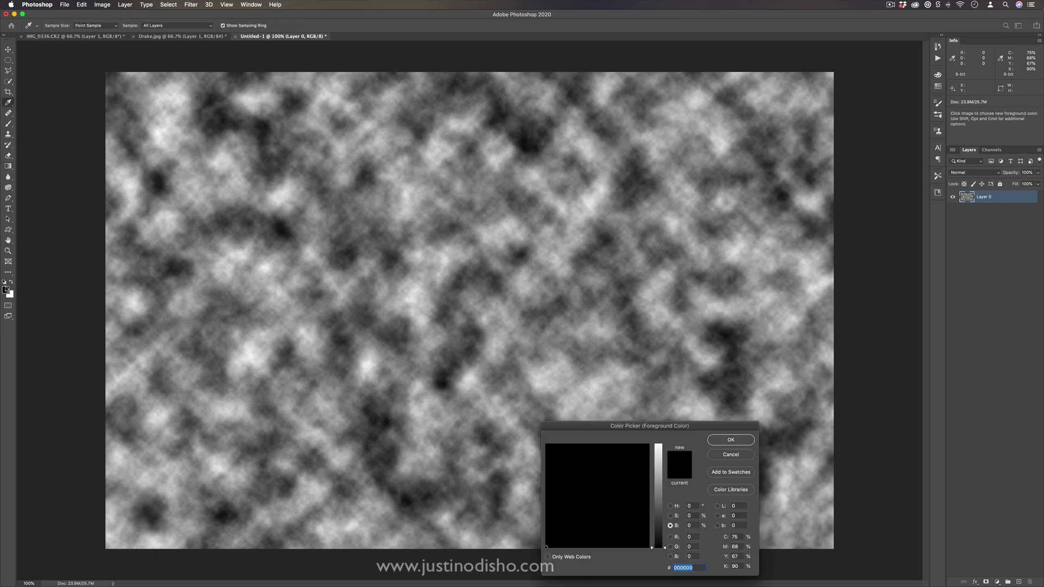
click(658, 472)
click(618, 460)
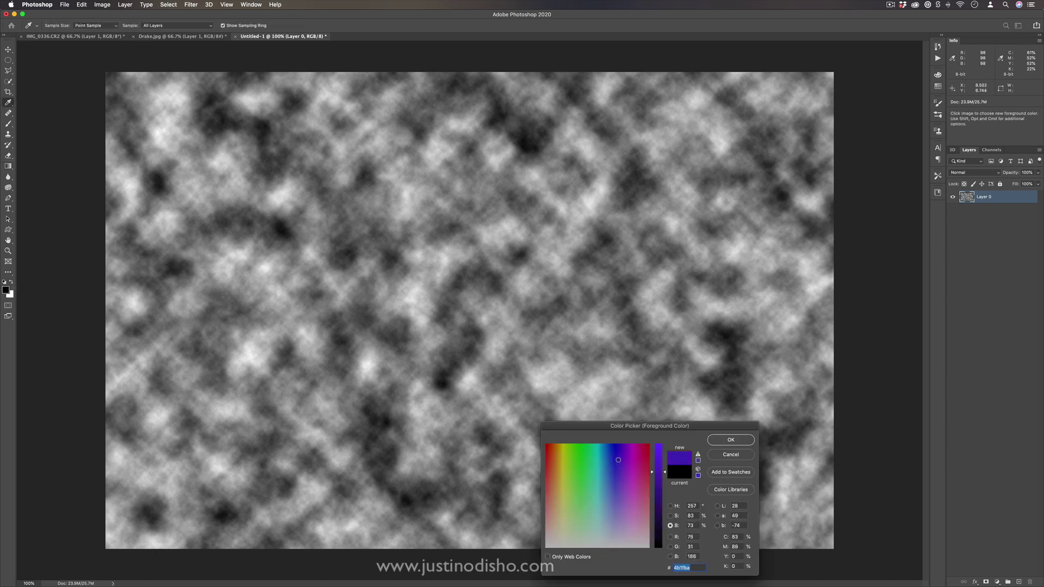
click(727, 443)
click(10, 294)
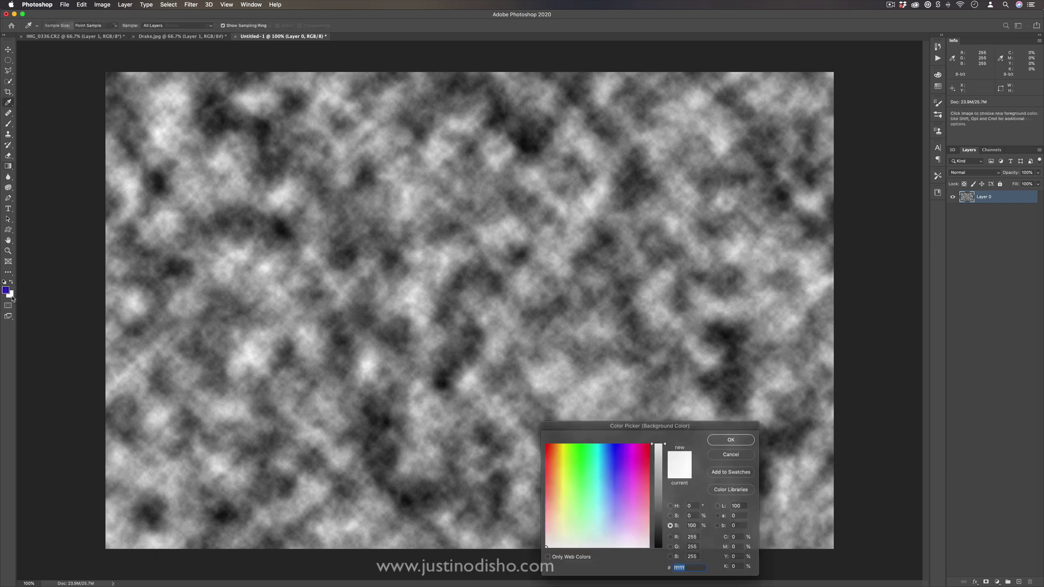
click(580, 462)
click(730, 439)
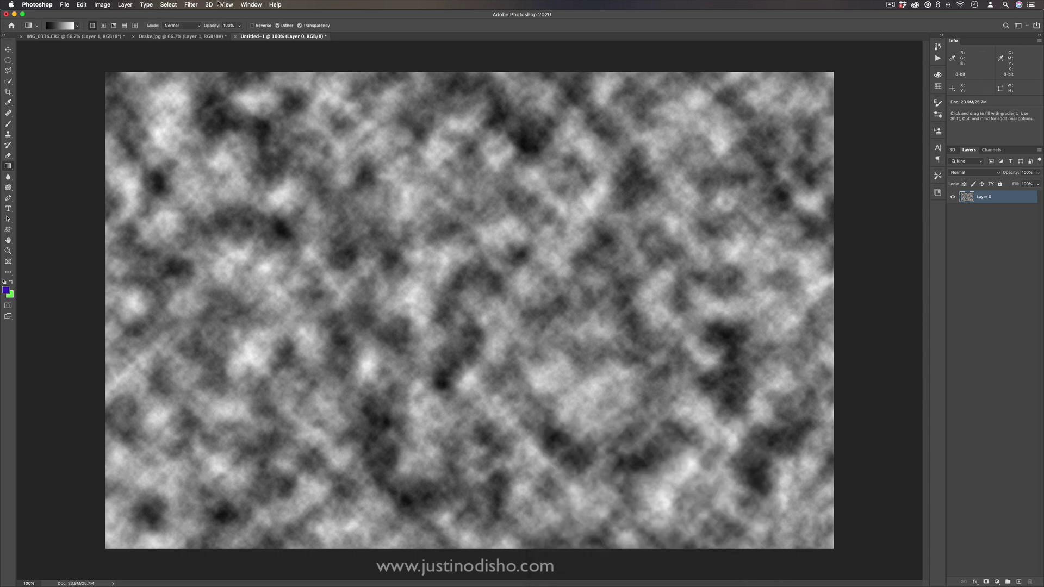
- Render purple-and-green Clouds across the canvas
click(199, 4)
mouse_move(272, 140)
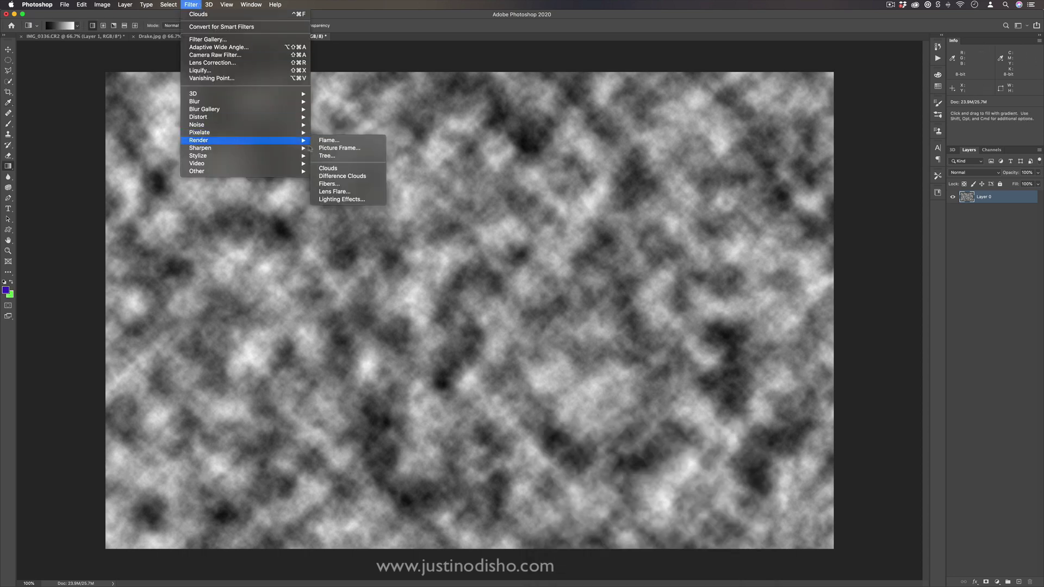
click(339, 173)
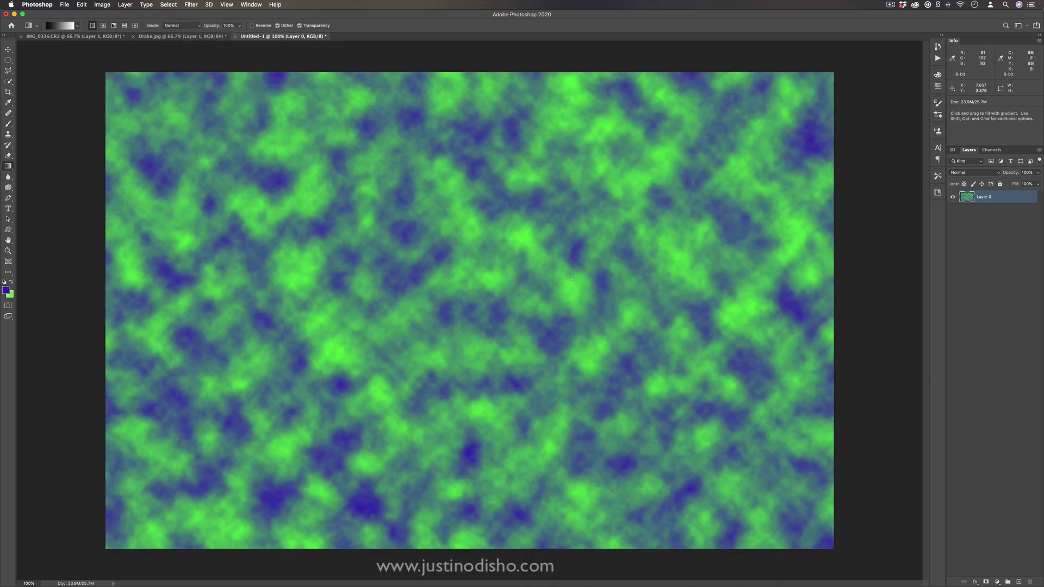
- Apply Difference Clouds four times to build a dark, veined multicoloured texture
click(191, 5)
mouse_move(239, 140)
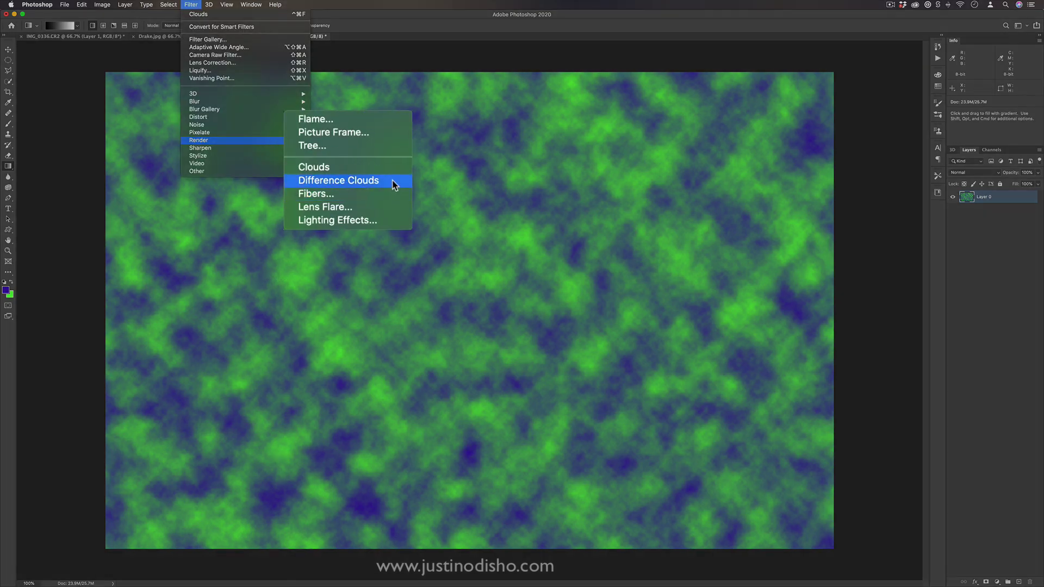
click(394, 185)
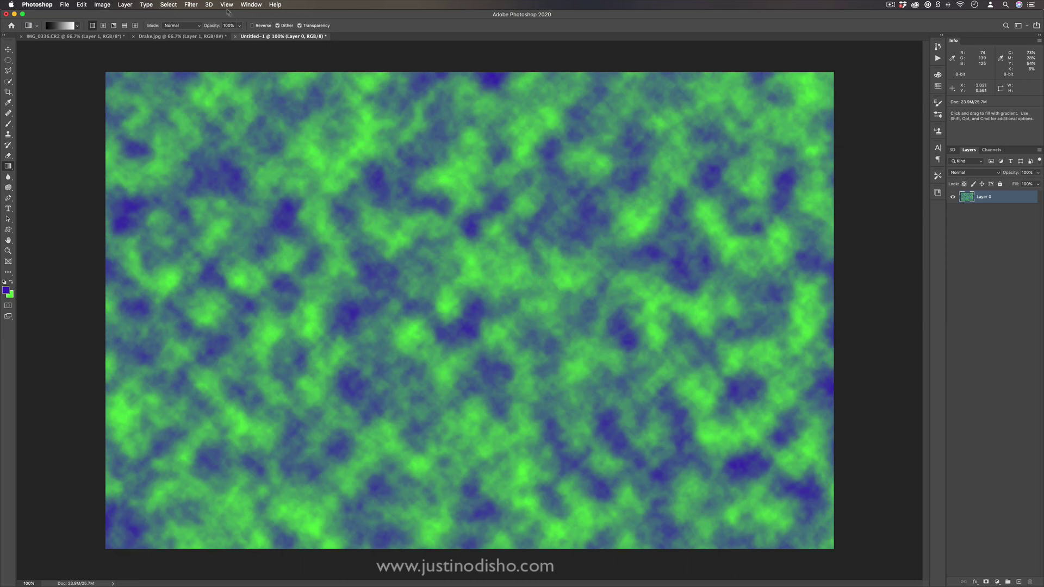
click(191, 5)
mouse_move(272, 140)
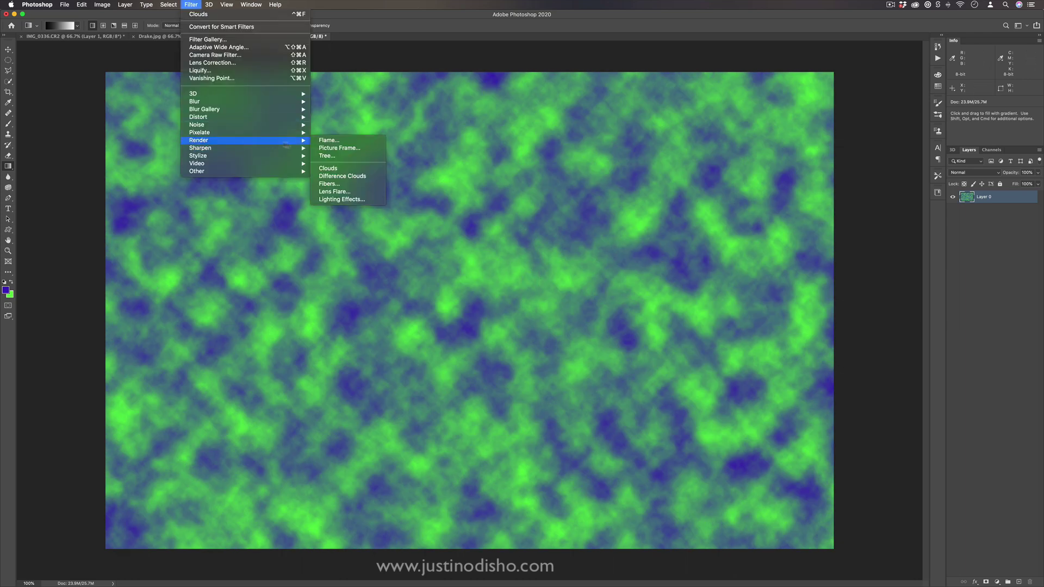
click(375, 176)
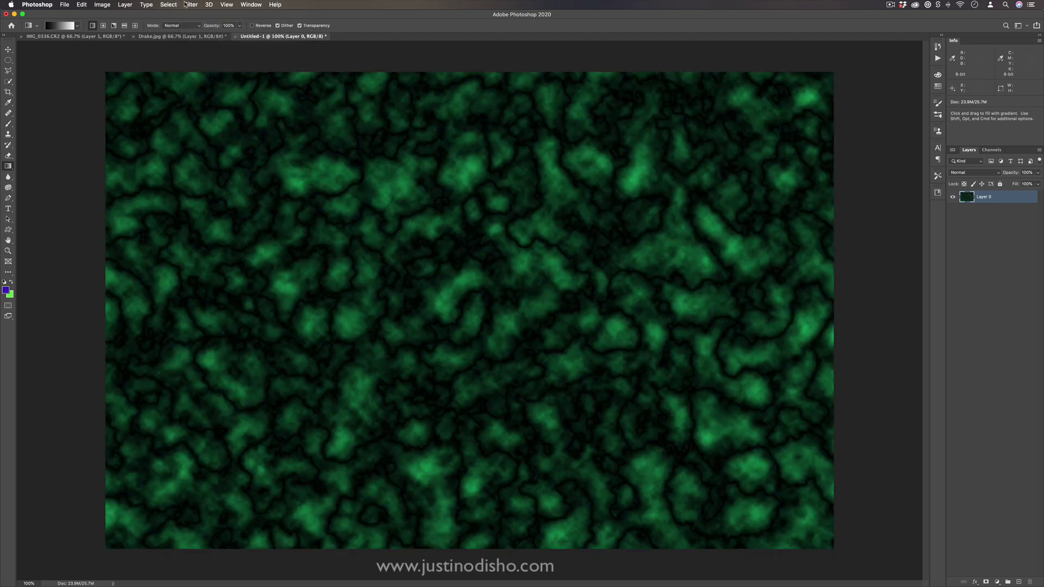
click(191, 5)
mouse_move(272, 140)
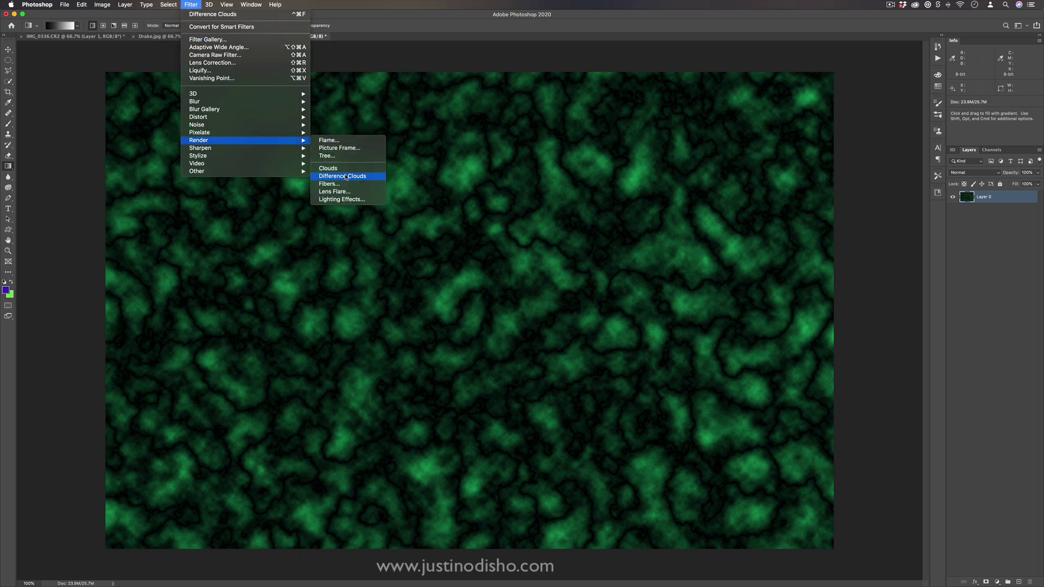
click(369, 177)
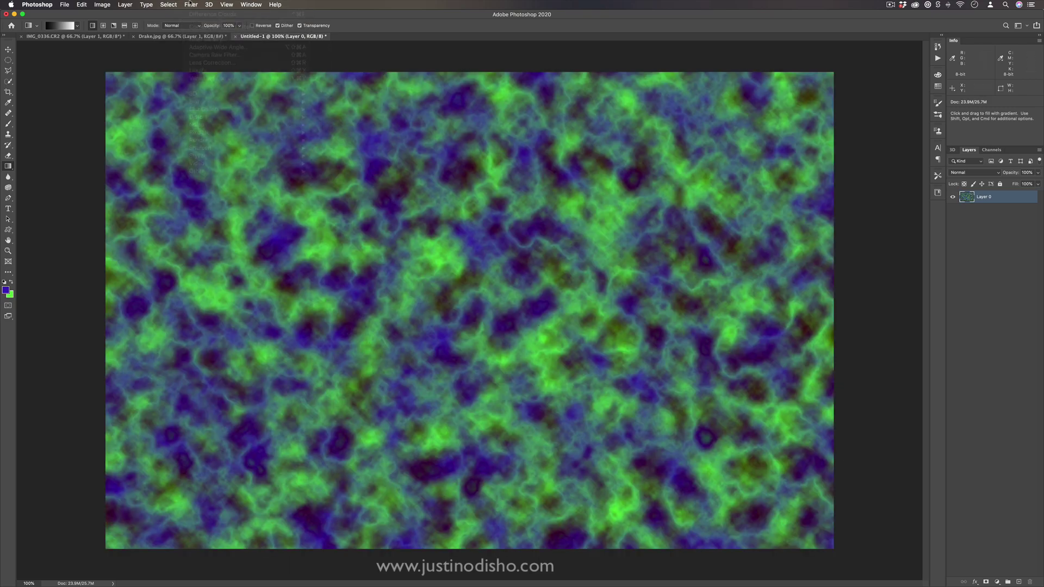
click(191, 4)
click(198, 16)
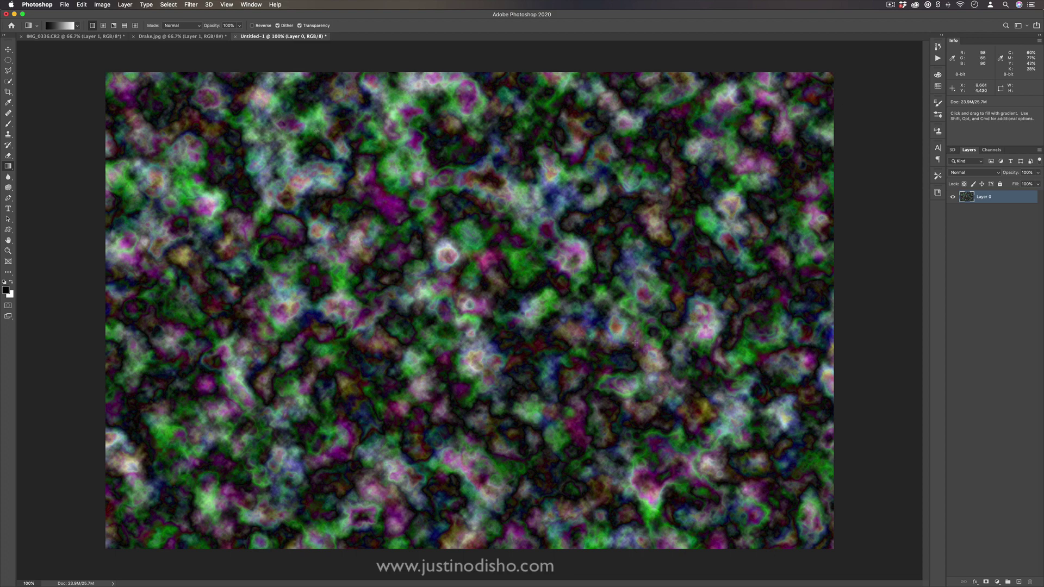
- Render grey fibers at variance 26 and strength 2, randomizing the pattern a few times
click(191, 4)
mouse_move(198, 141)
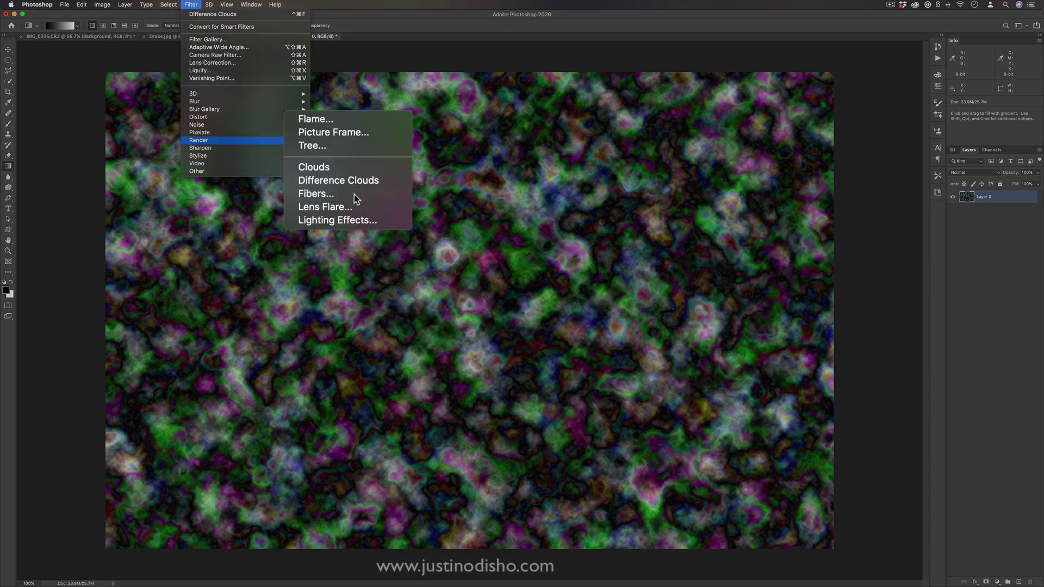
click(352, 186)
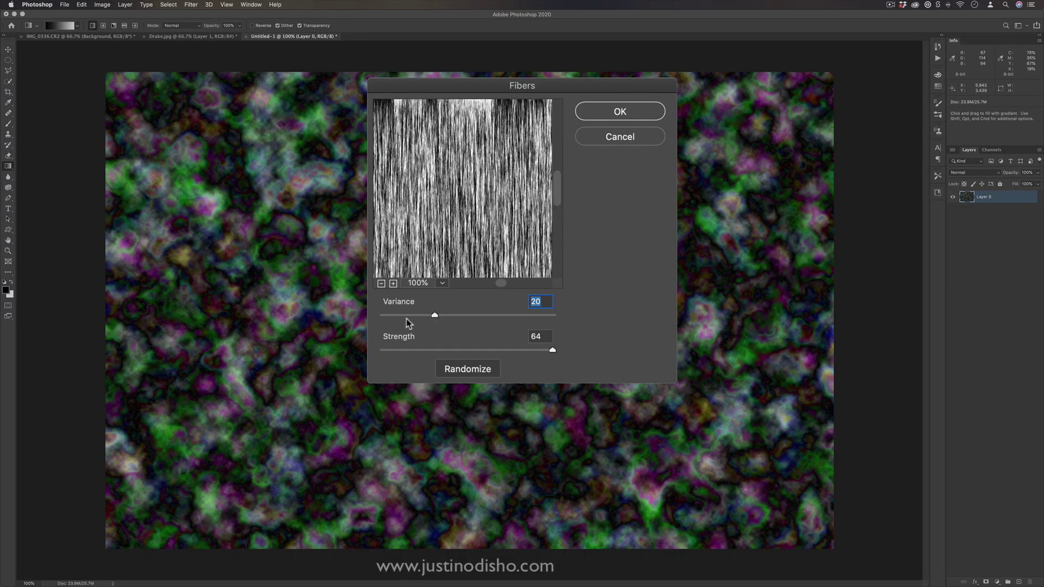
drag(413, 317, 385, 352)
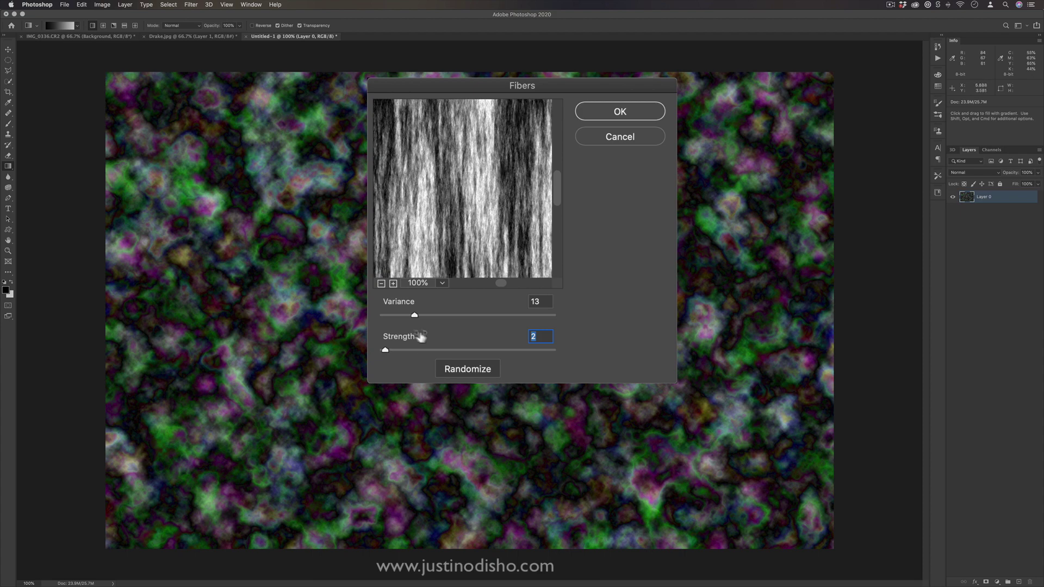
drag(400, 317, 451, 315)
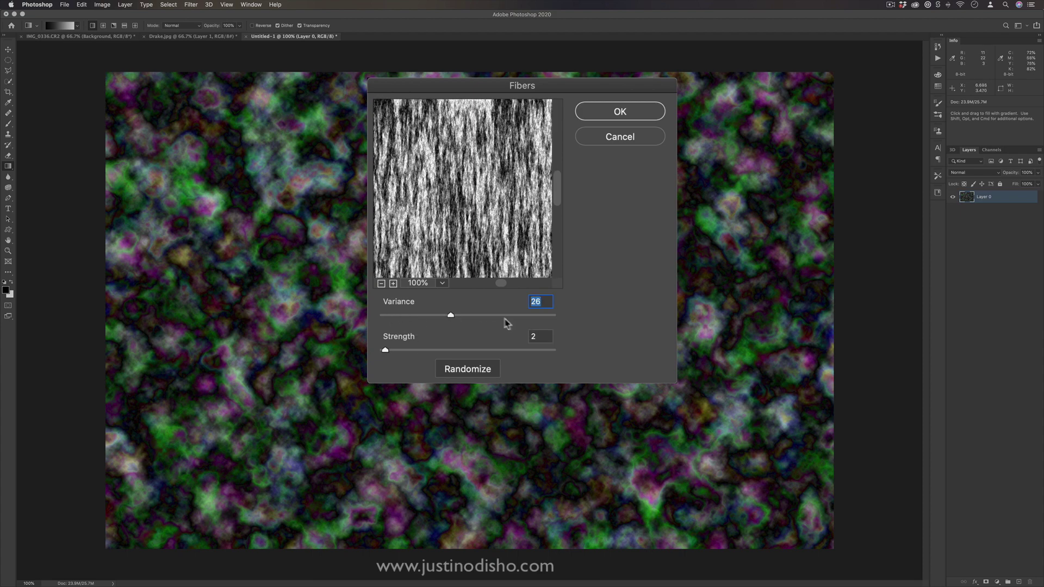
click(480, 371)
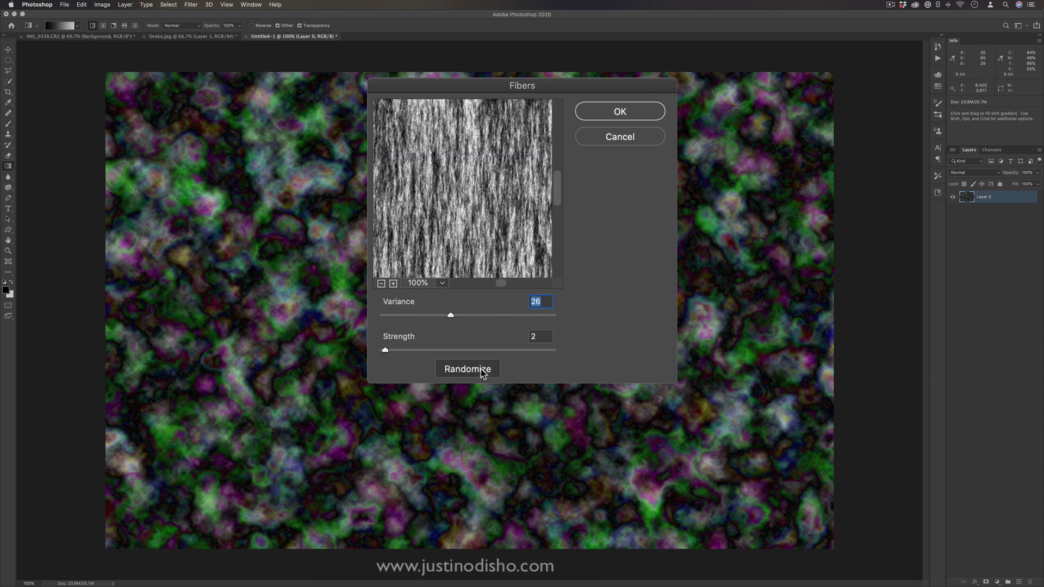
click(480, 370)
click(481, 369)
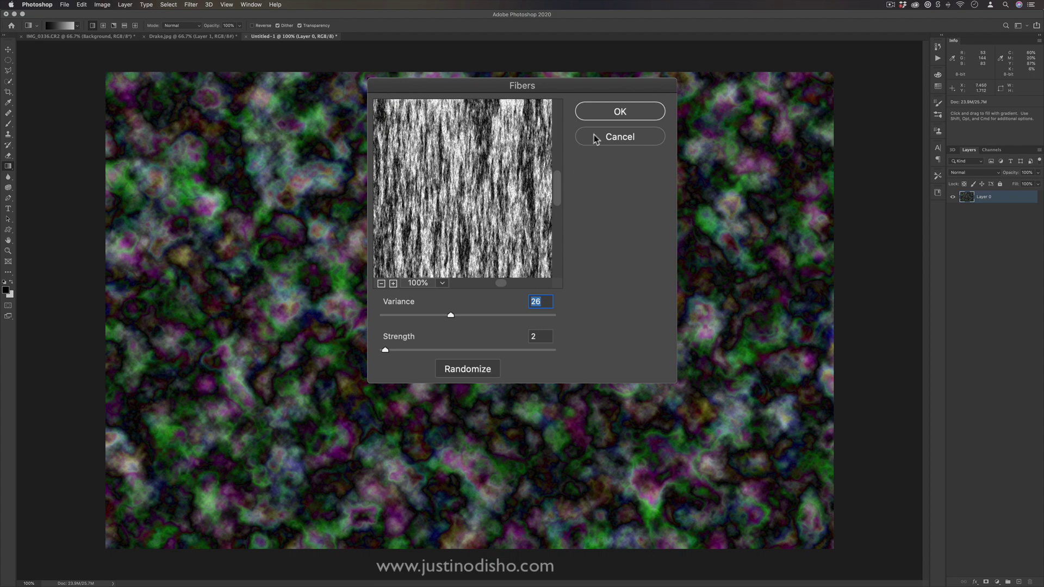
click(603, 112)
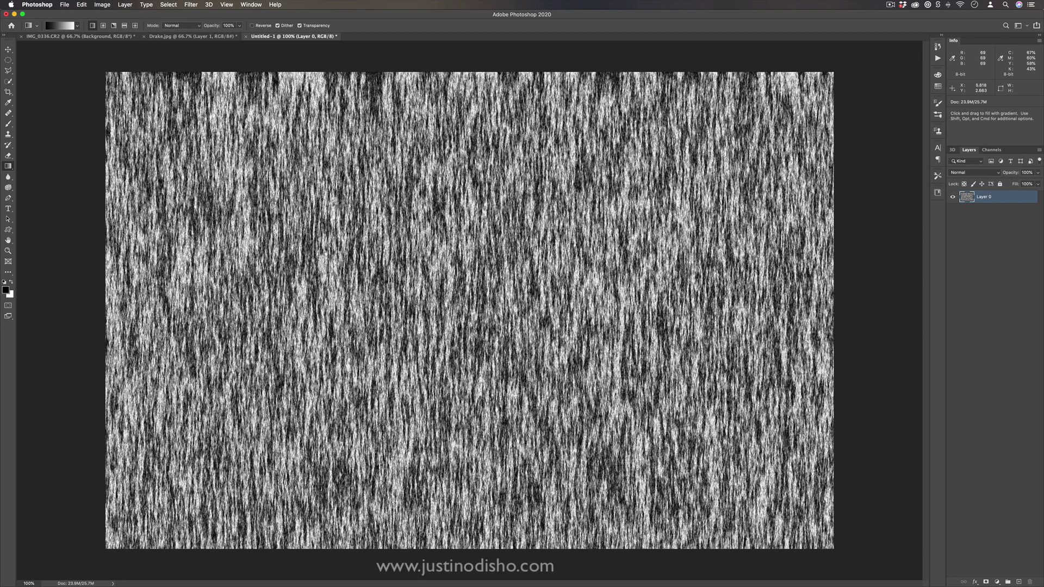
- Open the Displace distortion filter
click(190, 5)
mouse_move(230, 118)
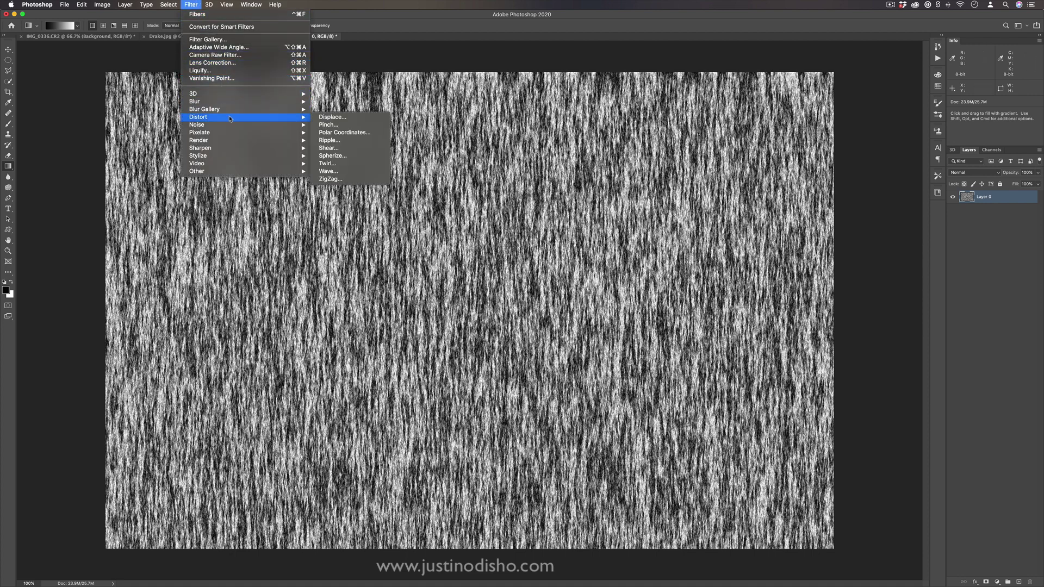
click(349, 118)
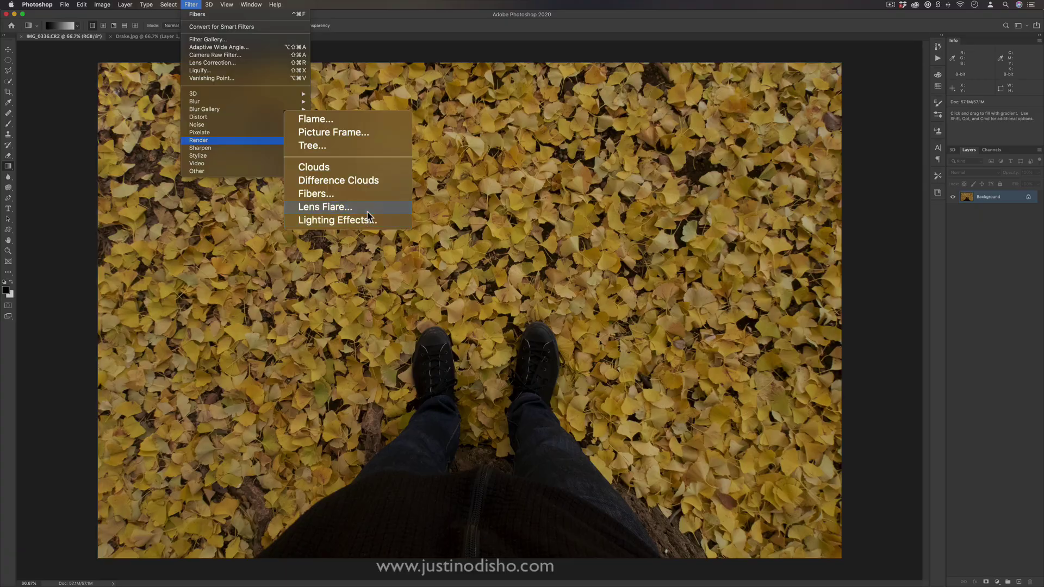
- Place a 35mm Prime lens flare near the upper-right corner at 162% brightness
click(361, 209)
drag(499, 181, 527, 156)
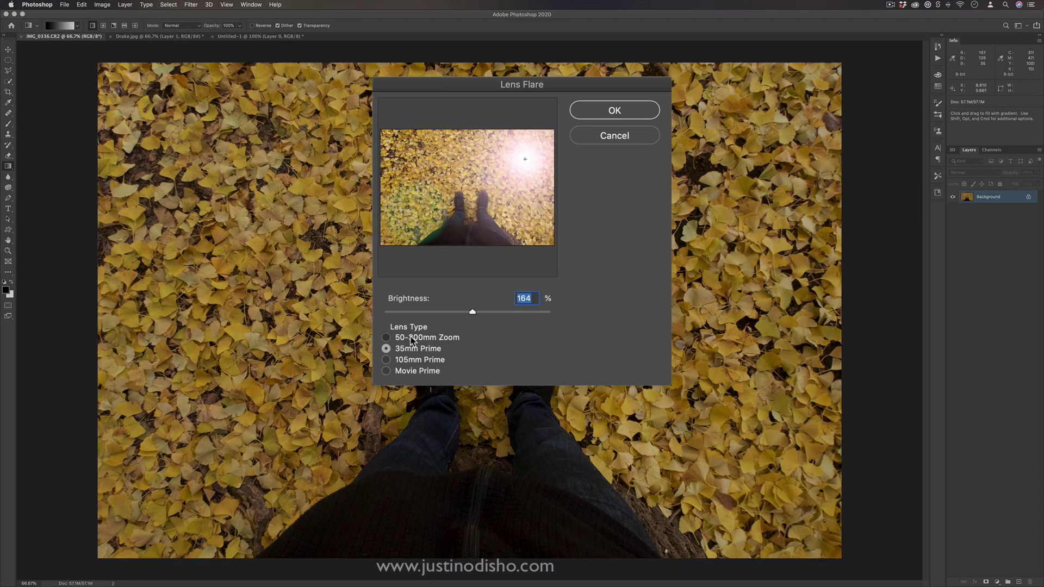
mouse_move(474, 312)
mouse_down()
mouse_move(532, 308)
mouse_move(490, 310)
mouse_up()
mouse_move(530, 158)
mouse_down()
mouse_move(435, 221)
mouse_move(397, 154)
mouse_move(548, 148)
mouse_move(528, 157)
mouse_up()
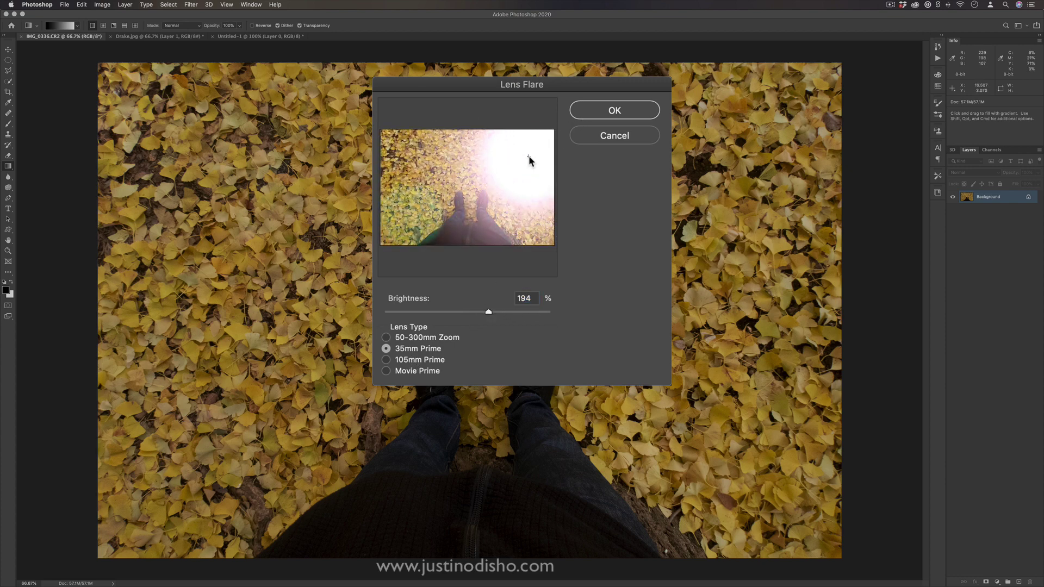
drag(488, 311, 470, 312)
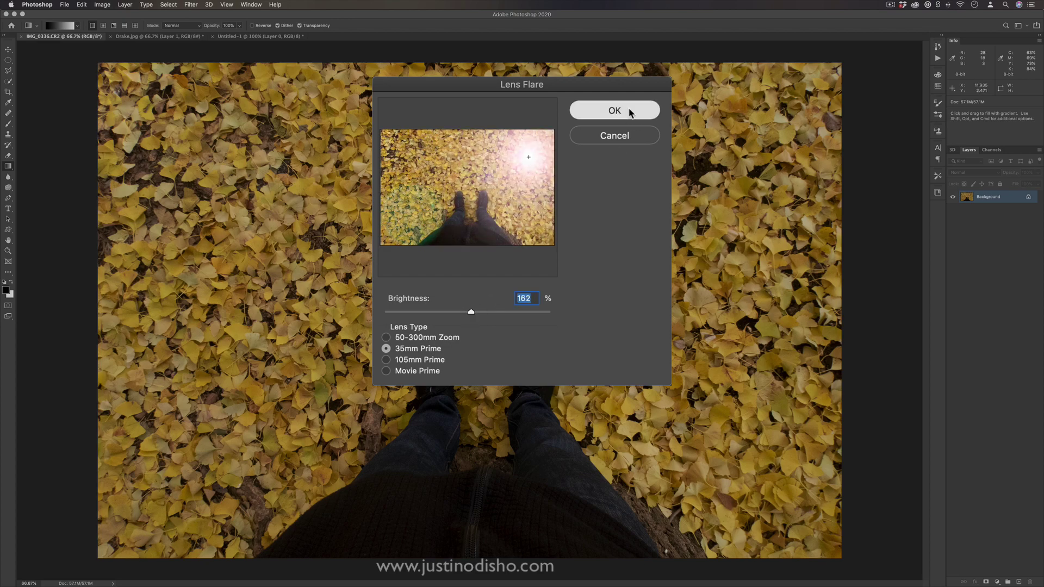
click(628, 114)
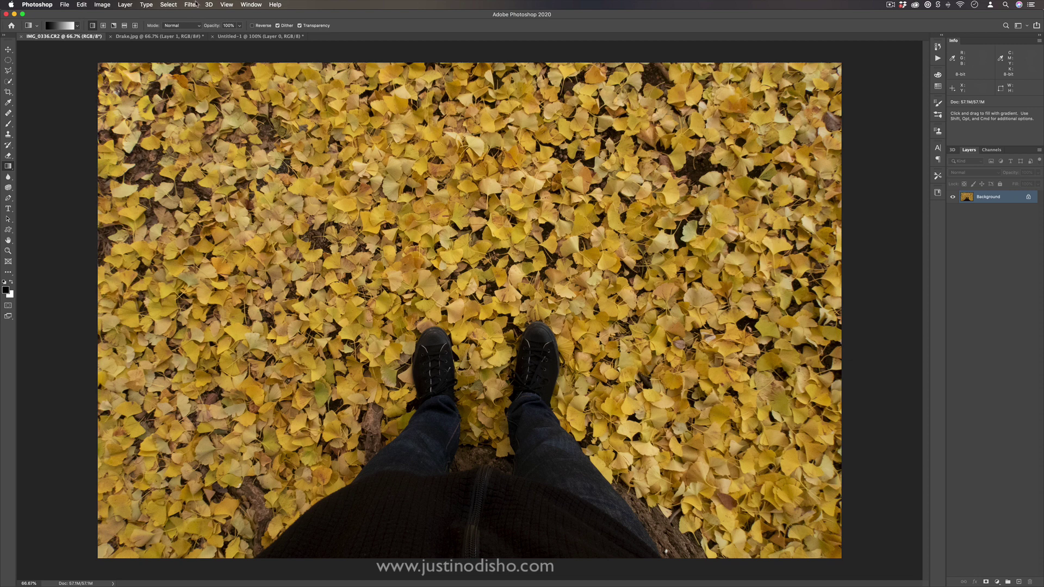
click(191, 4)
- Shift the spotlight pool right and down at intensity 100, and add a point light upper left
mouse_move(229, 140)
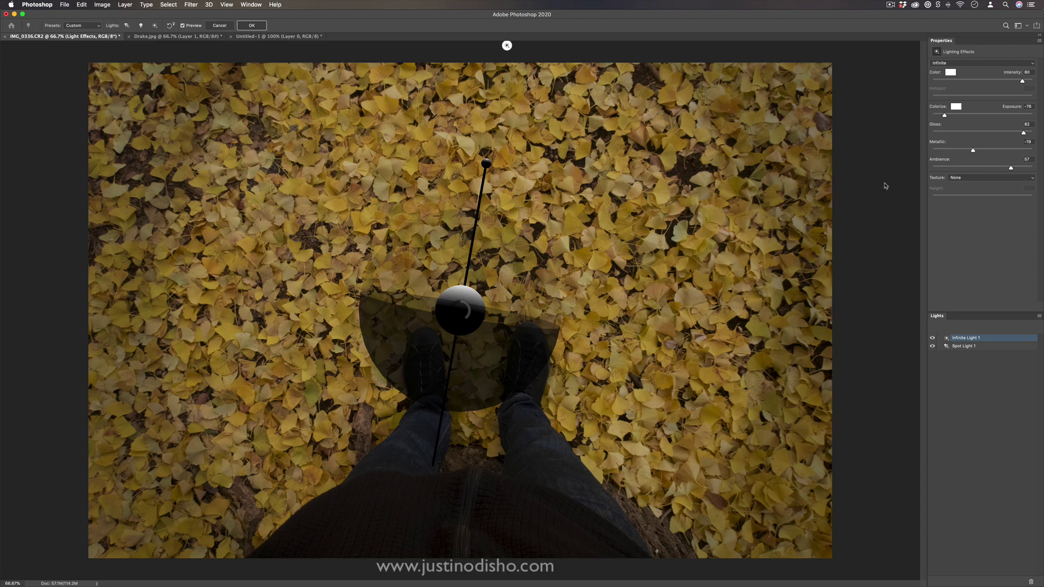
click(952, 64)
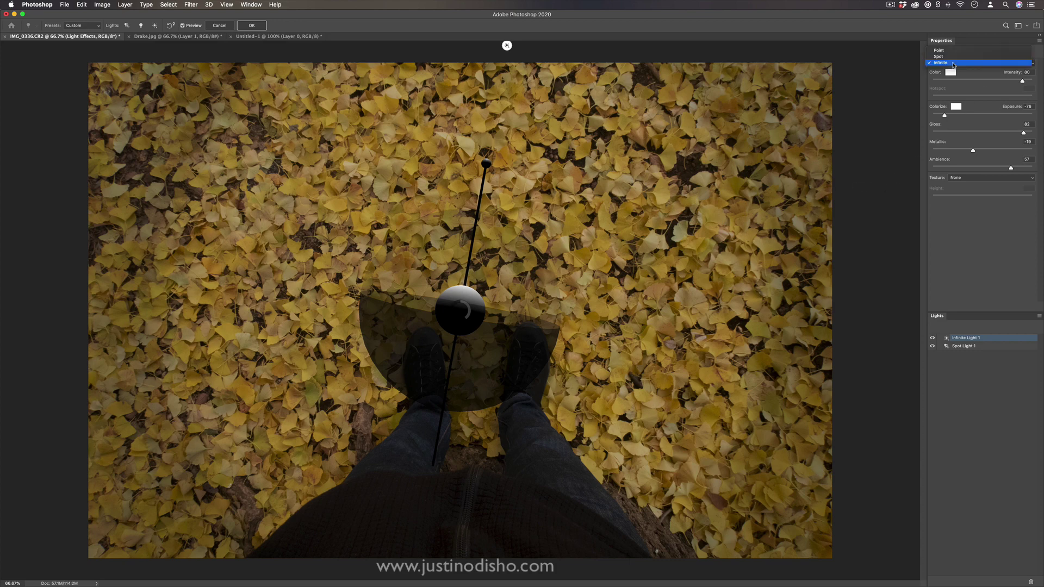
click(952, 65)
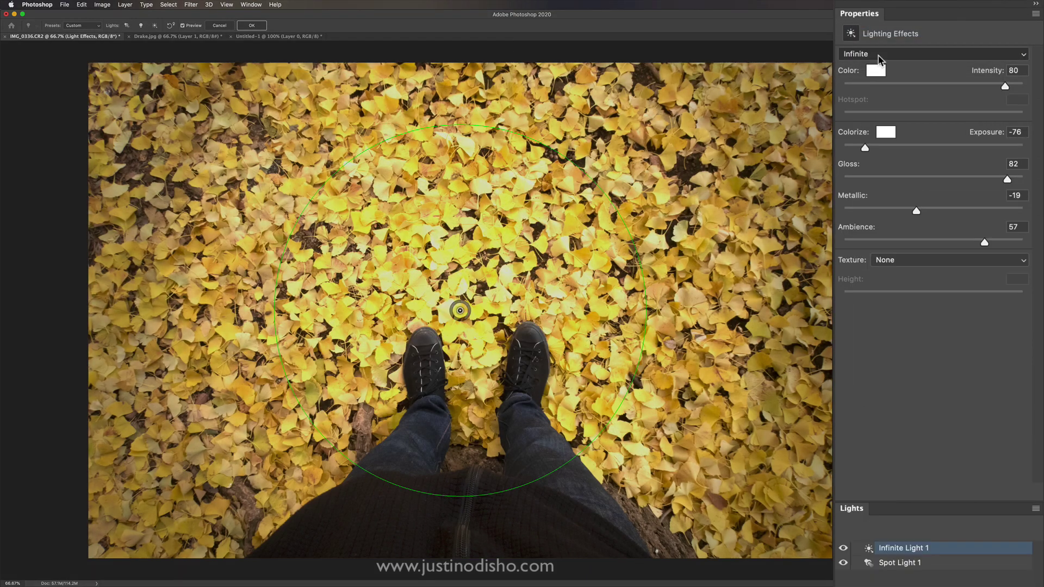
click(878, 56)
click(879, 54)
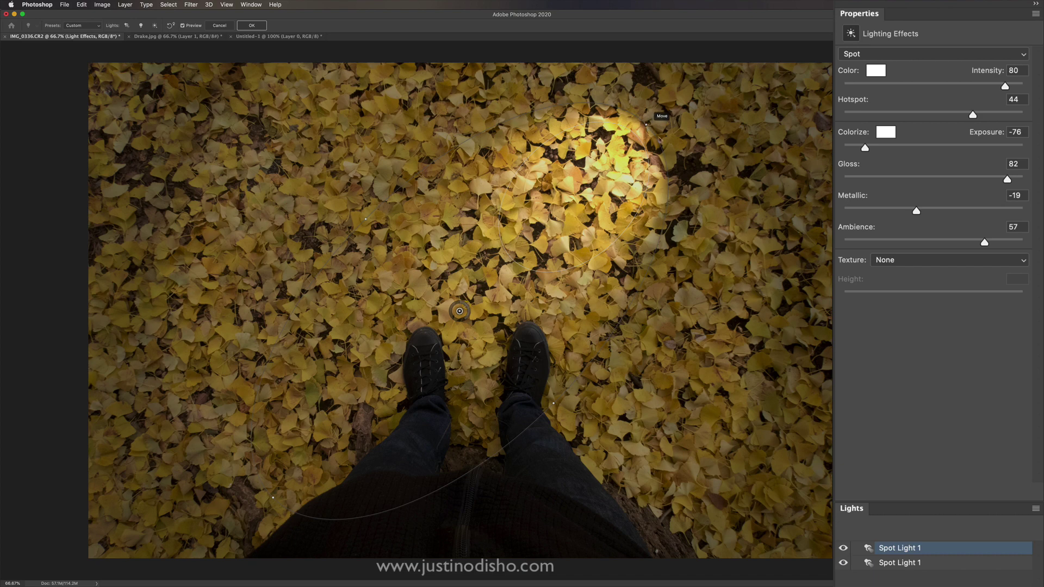
drag(646, 127, 705, 158)
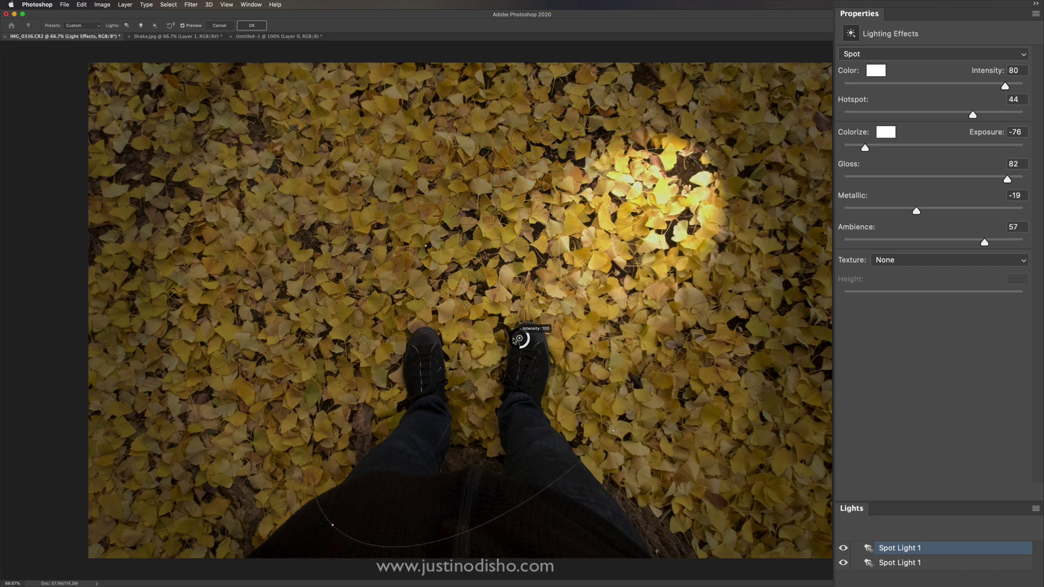
drag(513, 340, 514, 344)
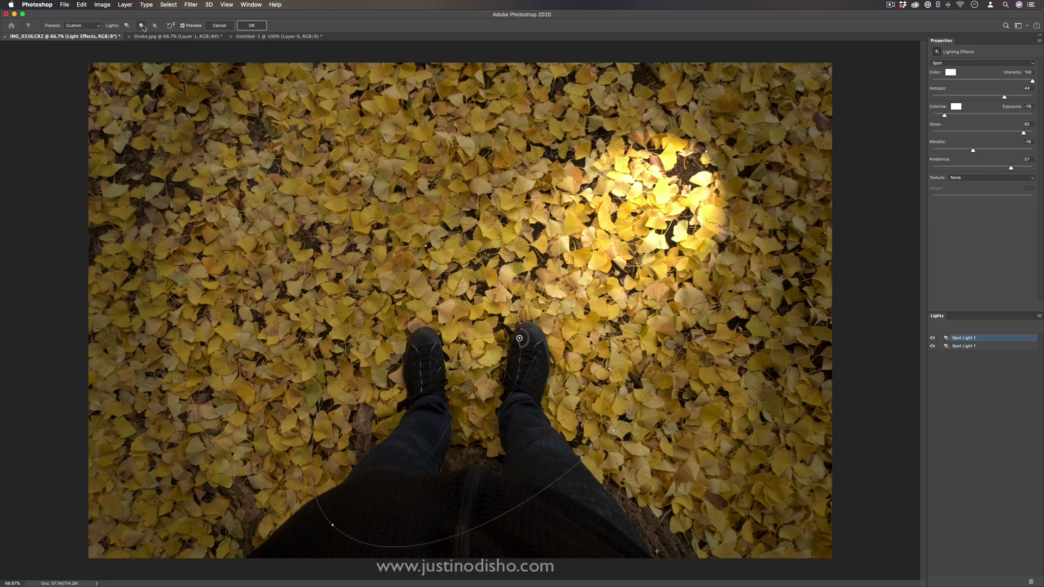
click(141, 25)
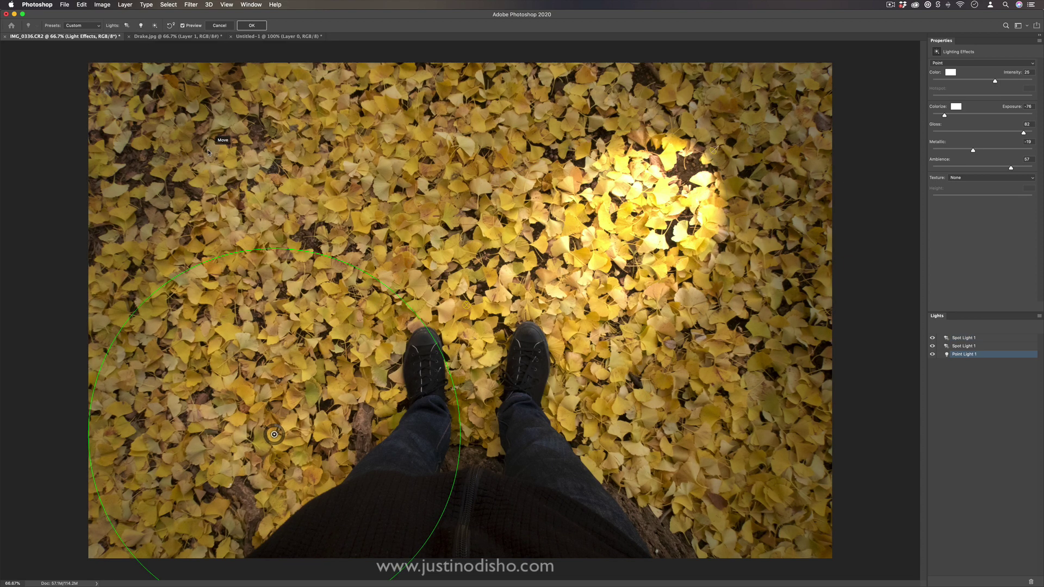
drag(274, 434, 263, 259)
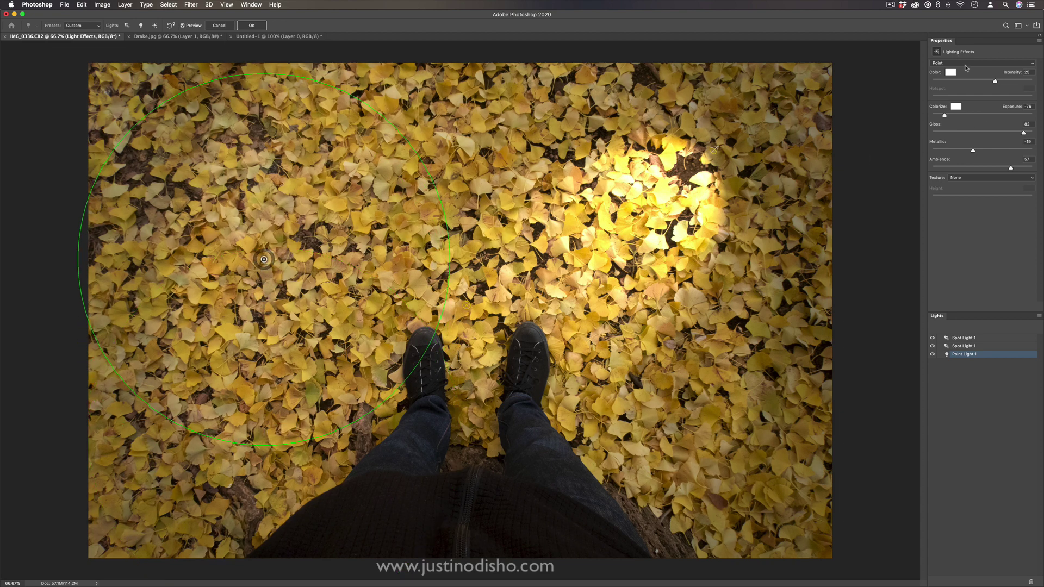
- Colour the top spotlight red, move it up-left, and apply the lighting effects
click(965, 347)
click(965, 339)
click(966, 346)
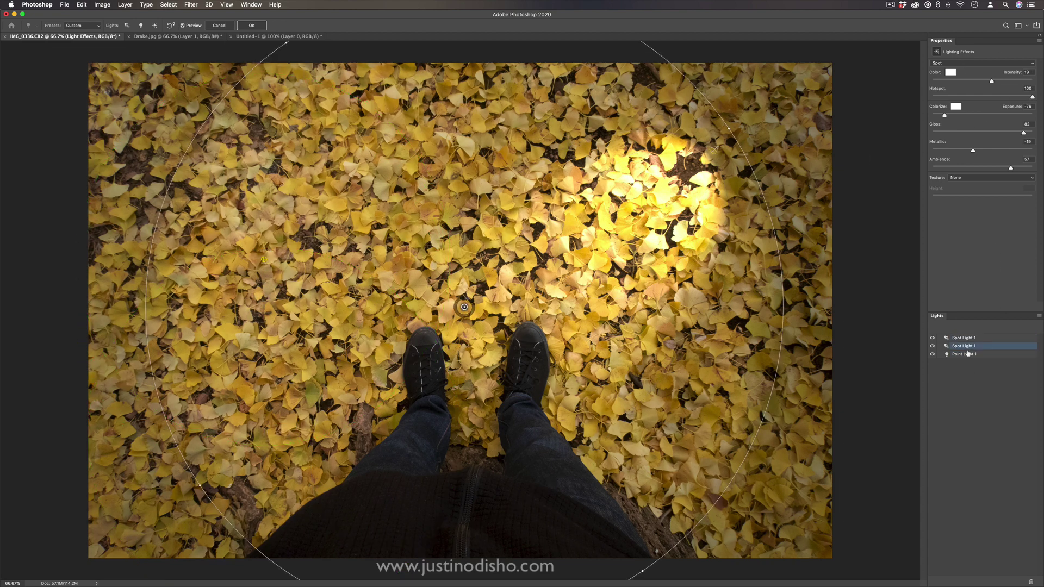
click(968, 338)
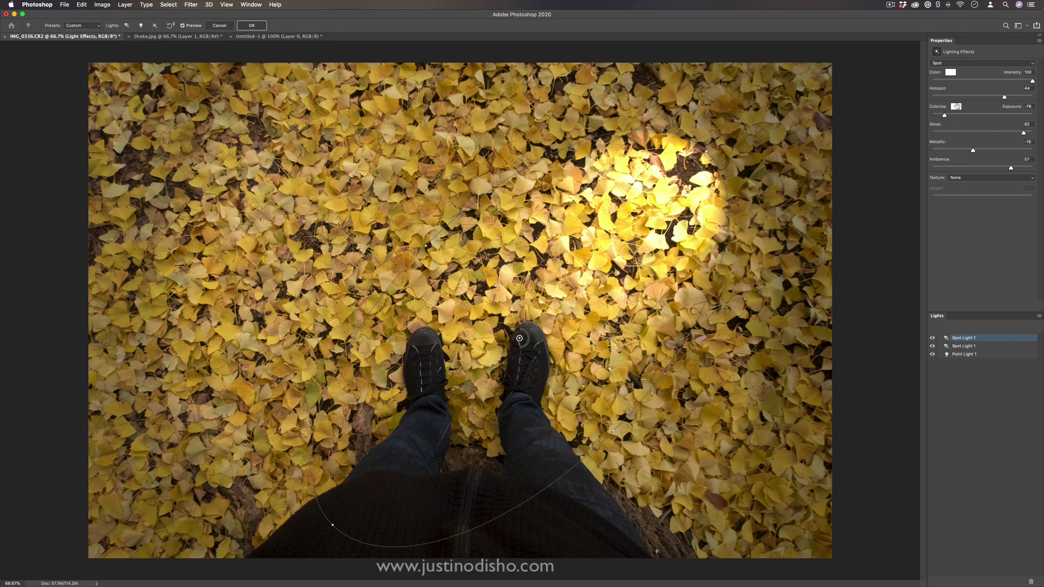
click(950, 72)
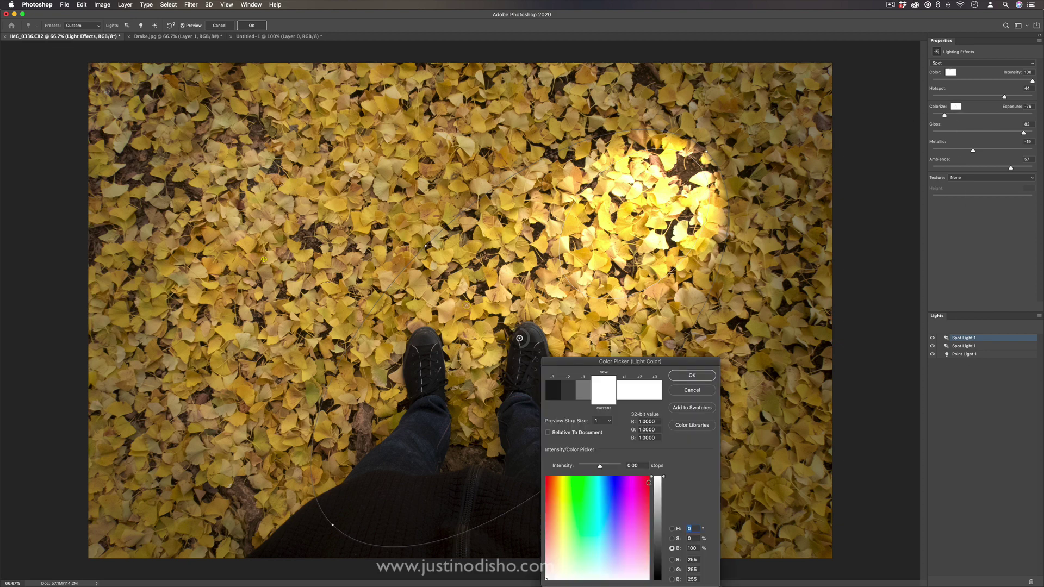
click(647, 483)
click(705, 378)
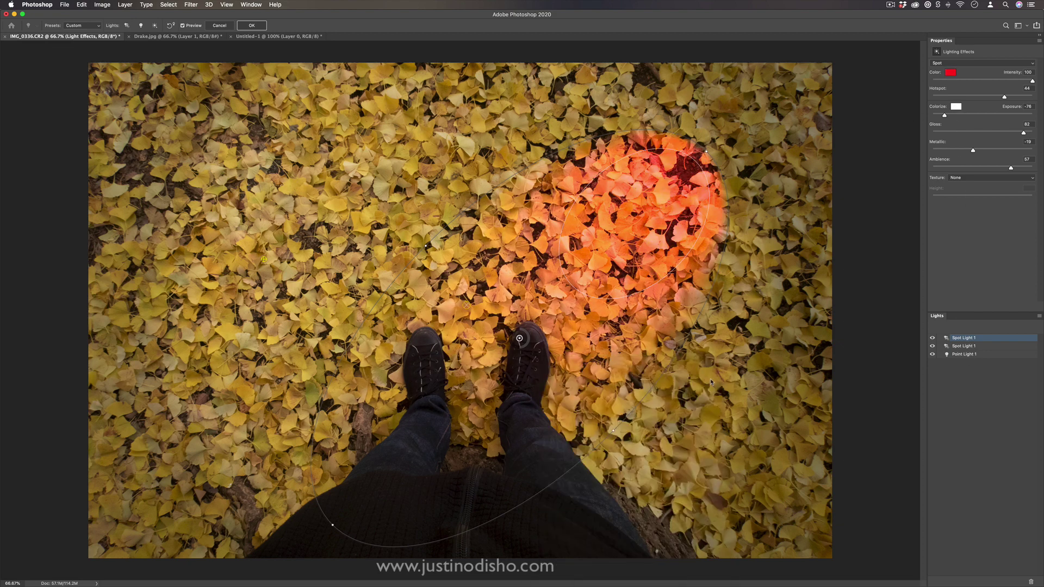
drag(519, 338, 459, 311)
click(258, 25)
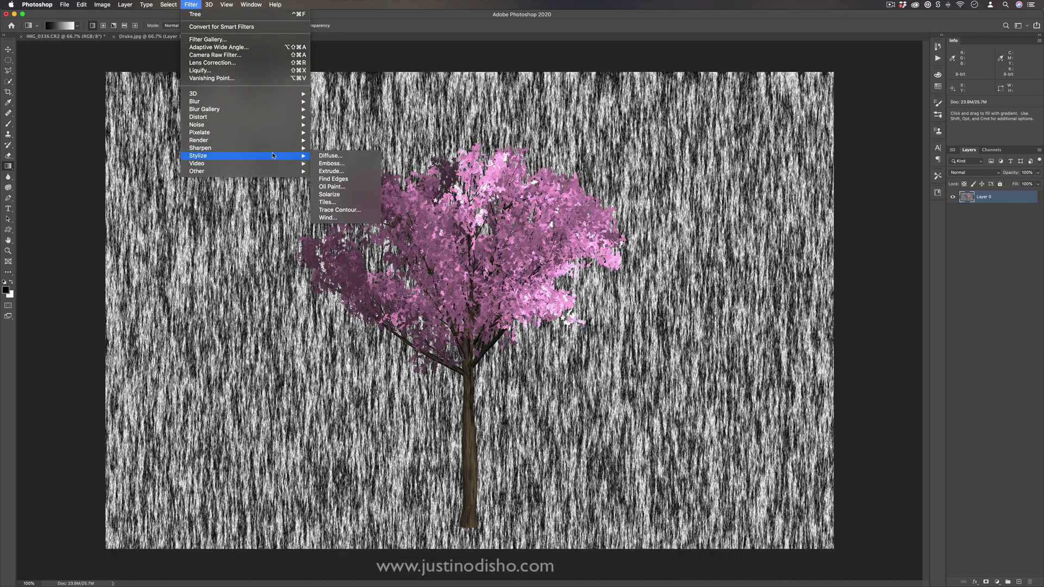
- Bring up the Sharpen filter submenu for the Untitled-1 tree image
mouse_move(277, 150)
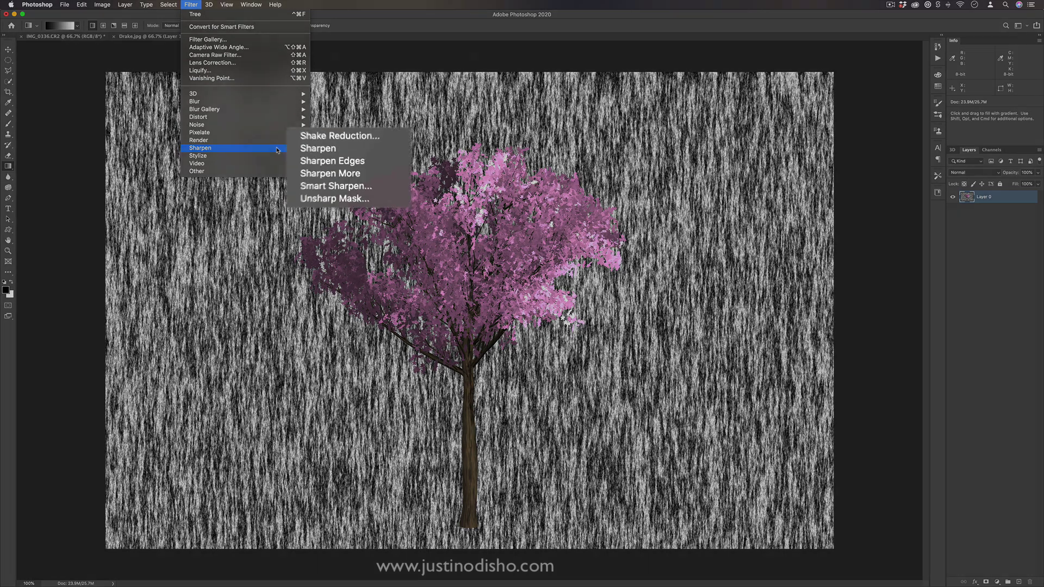